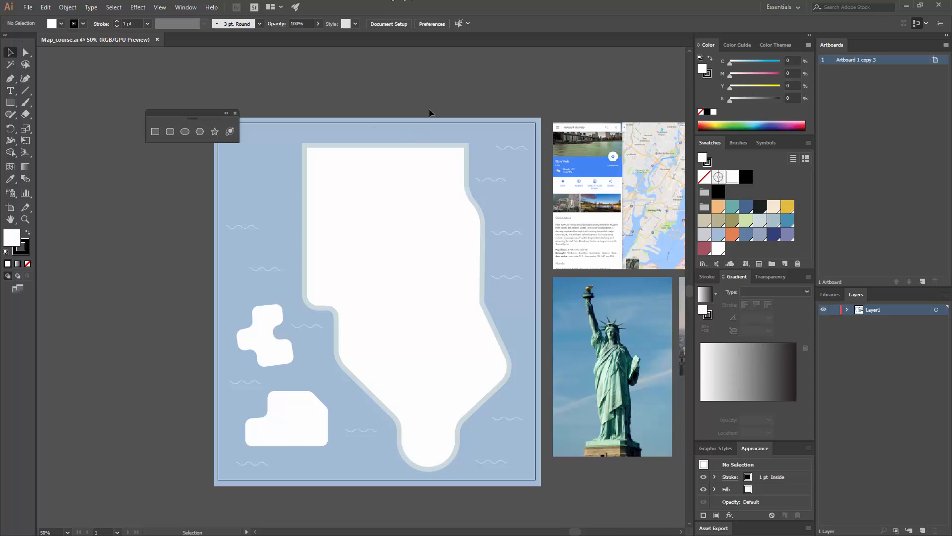
# - Draw a rectangle about 1280 by 323 px across the top of the map, inside the border line
pyautogui.press('space')
pyautogui.moveTo(345, 175); pyautogui.dragTo(360, 203)
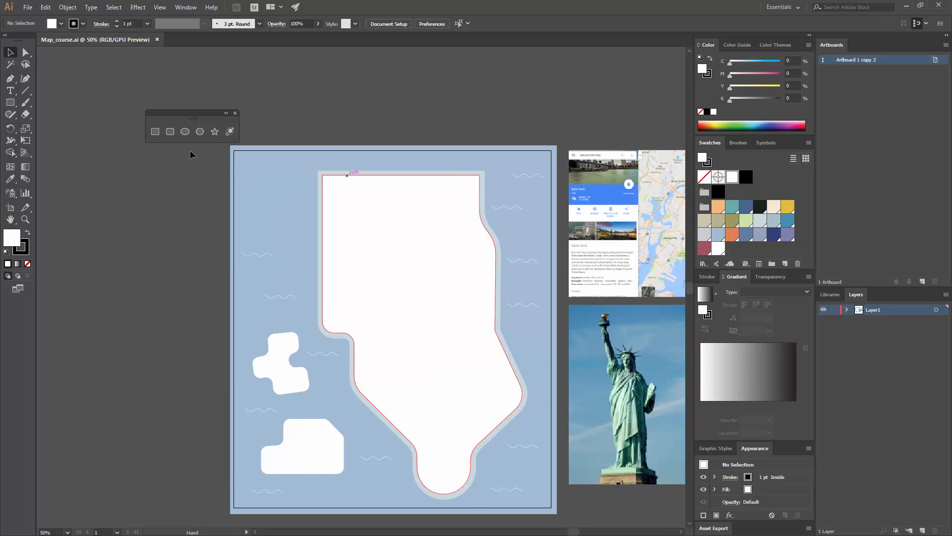
pyautogui.click(156, 132)
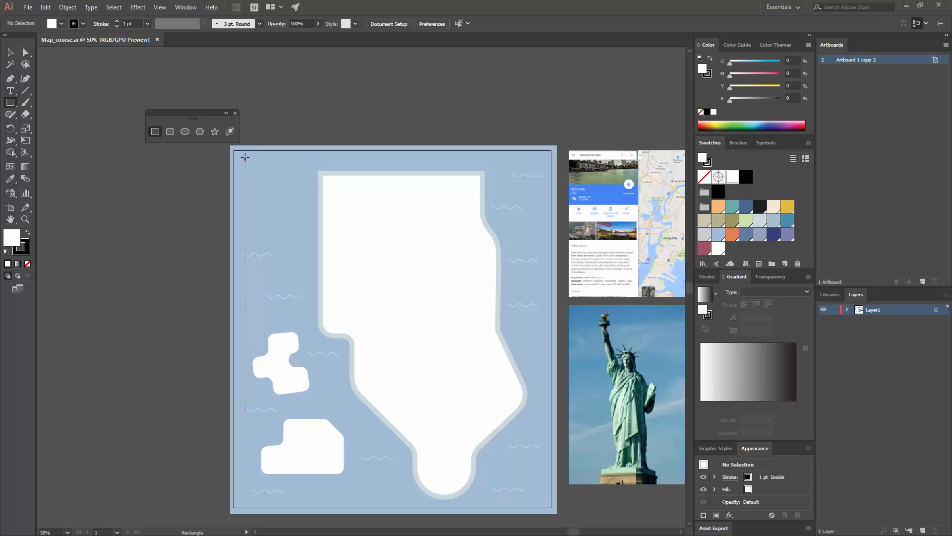
pyautogui.moveTo(232, 150); pyautogui.dragTo(551, 230)
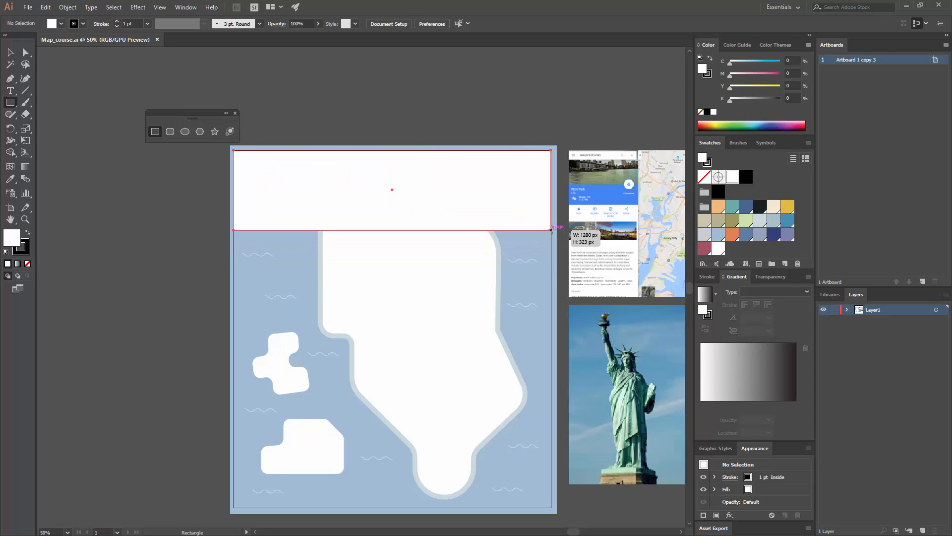
pyautogui.click(10, 52)
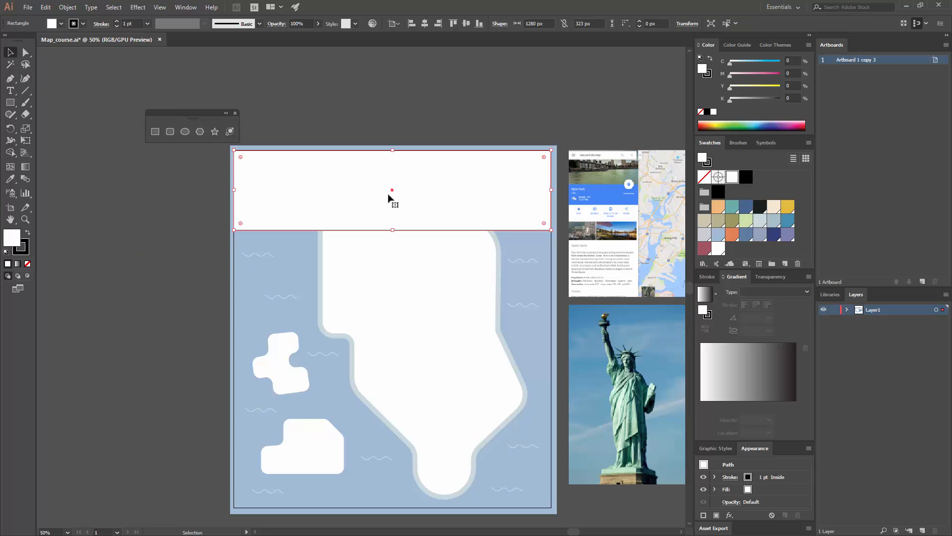
# - Remove the stroke from the rectangle across the top of the map
pyautogui.click(27, 264)
pyautogui.click(68, 251)
pyautogui.click(312, 198)
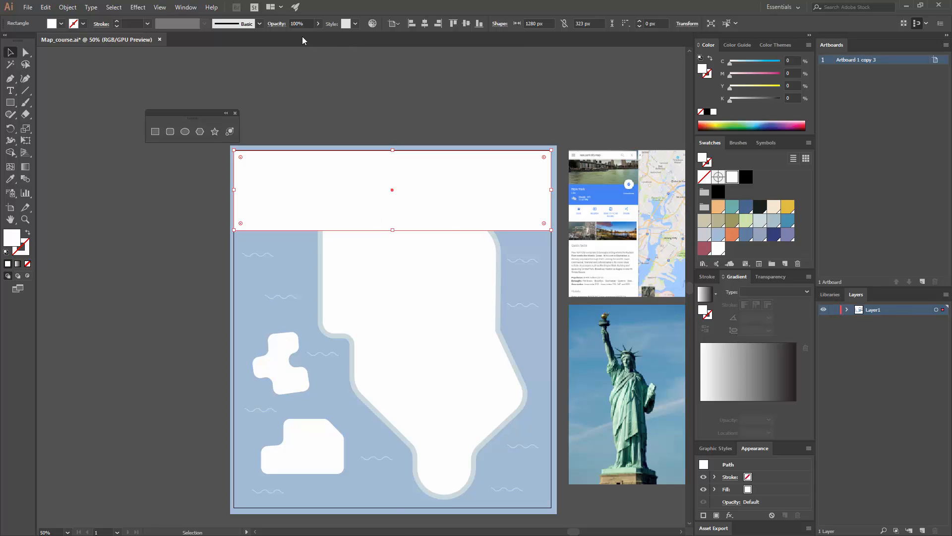
# - Fill the banner rectangle with a linear gradient and colour its starting stop cream (R=245 G=232 B=208)
pyautogui.click(185, 7)
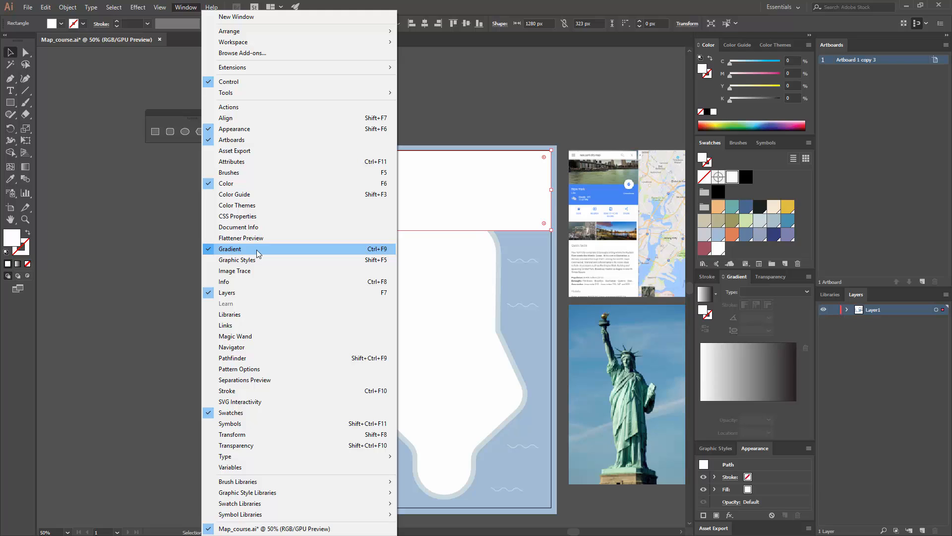
pyautogui.click(563, 2)
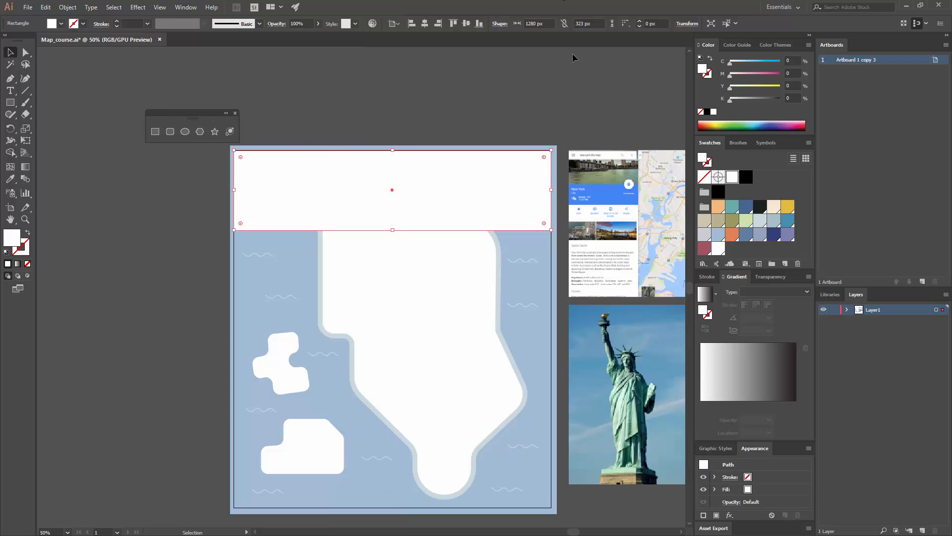
pyautogui.click(703, 296)
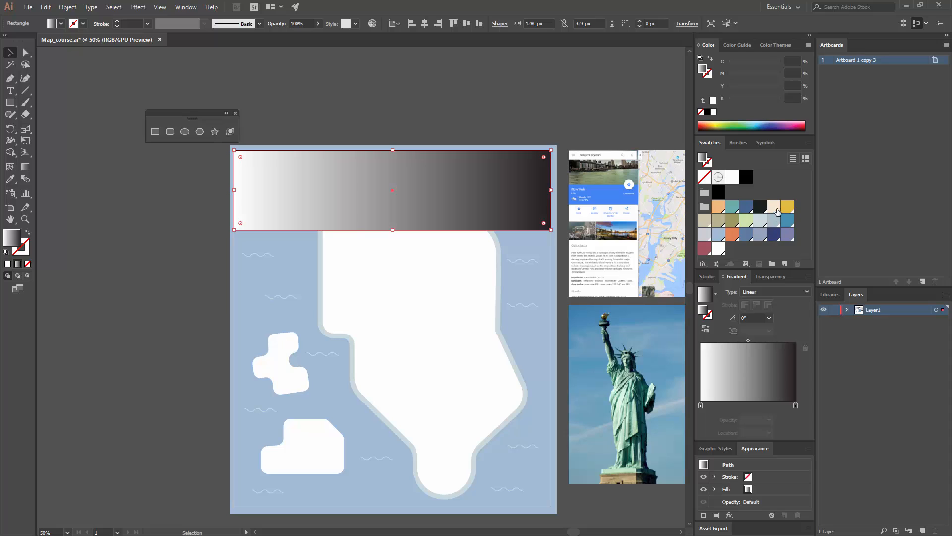
pyautogui.moveTo(775, 207); pyautogui.dragTo(683, 404)
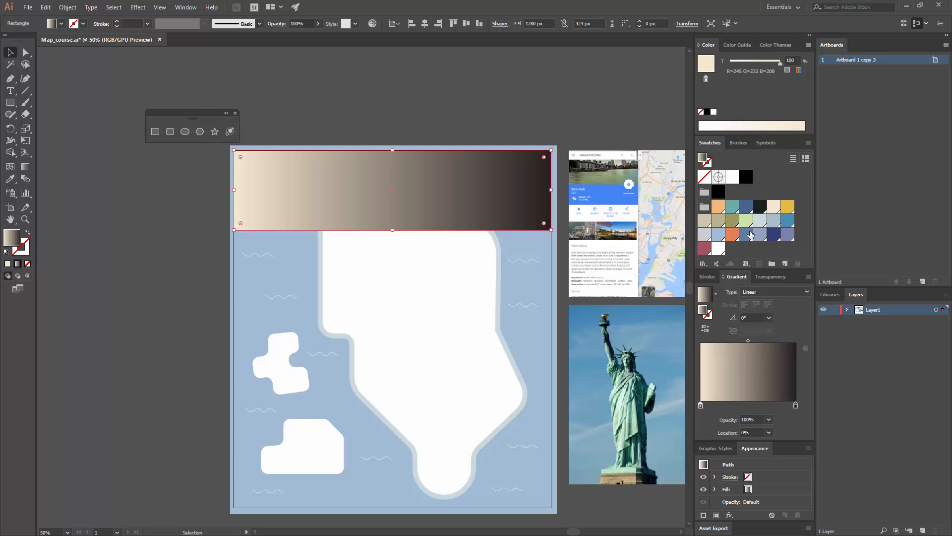
# - Replace the gradient's dark end stop with light blue (R=162 G=187 B=212), located at 100%
pyautogui.moveTo(717, 239); pyautogui.dragTo(792, 419)
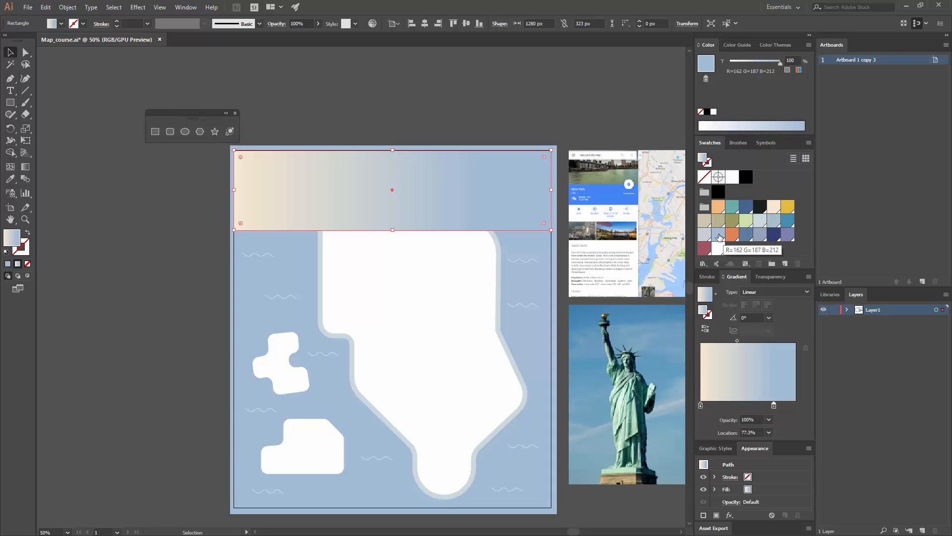
pyautogui.moveTo(719, 237); pyautogui.dragTo(784, 404)
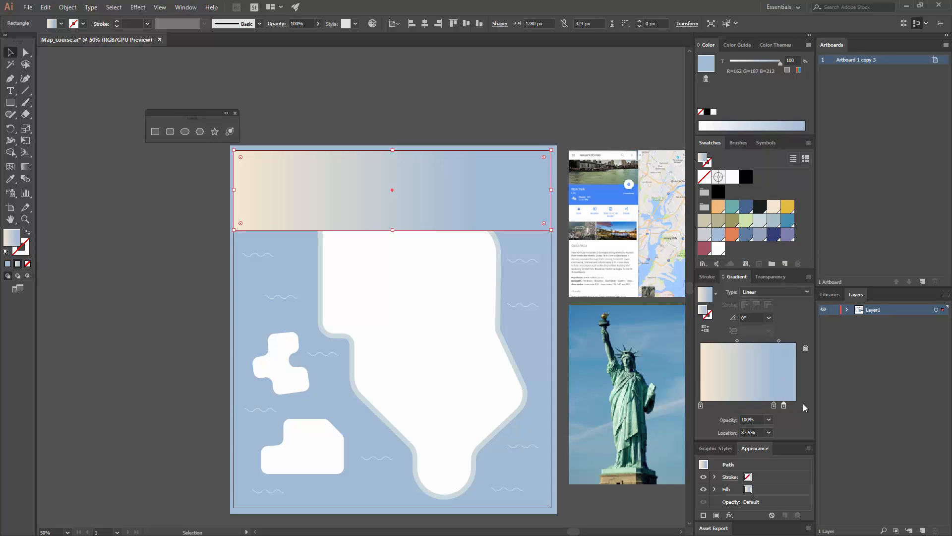
pyautogui.hotkey('ctrl', 'z')
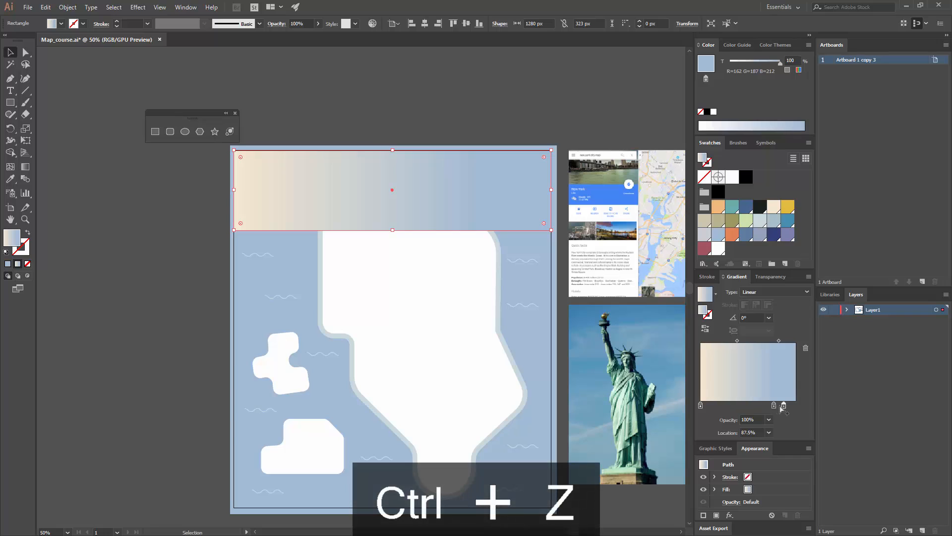
pyautogui.moveTo(784, 405); pyautogui.dragTo(802, 405)
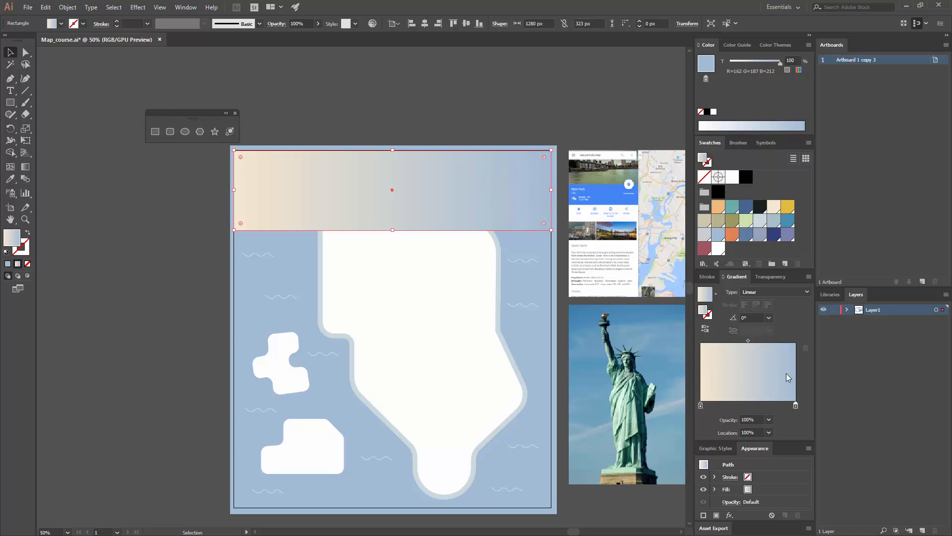
# - Reverse the banner's gradient and shift its midpoint to about 76.79%, then deselect the rectangle
pyautogui.click(704, 329)
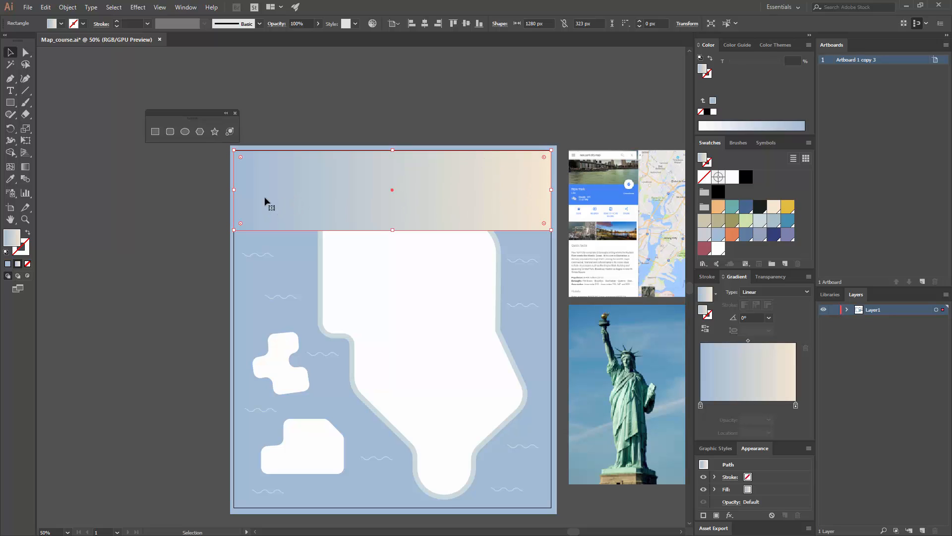
pyautogui.moveTo(748, 341); pyautogui.dragTo(776, 349)
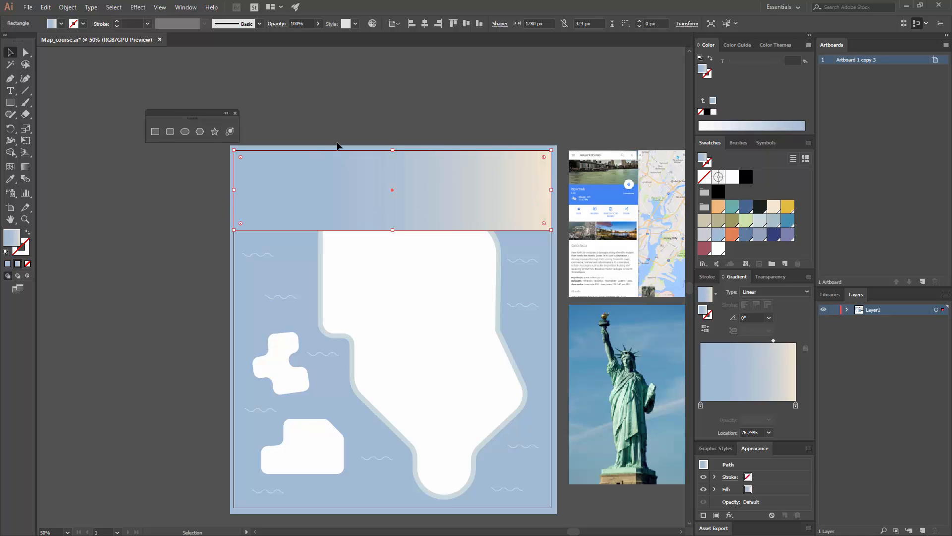
pyautogui.click(446, 141)
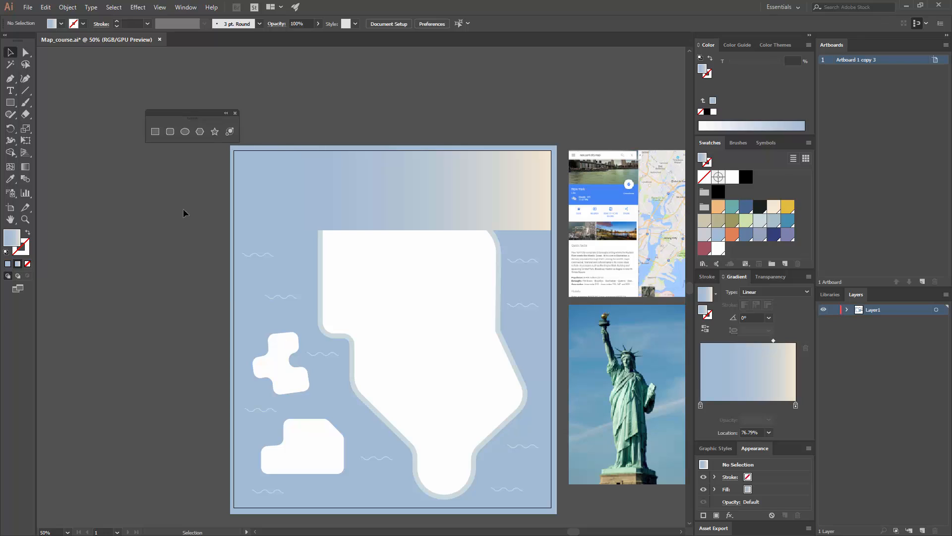
# - Start a Pen path near the left end of the banner's lower edge, with a dark blue fill (R=74 G=103 B=146)
pyautogui.click(11, 79)
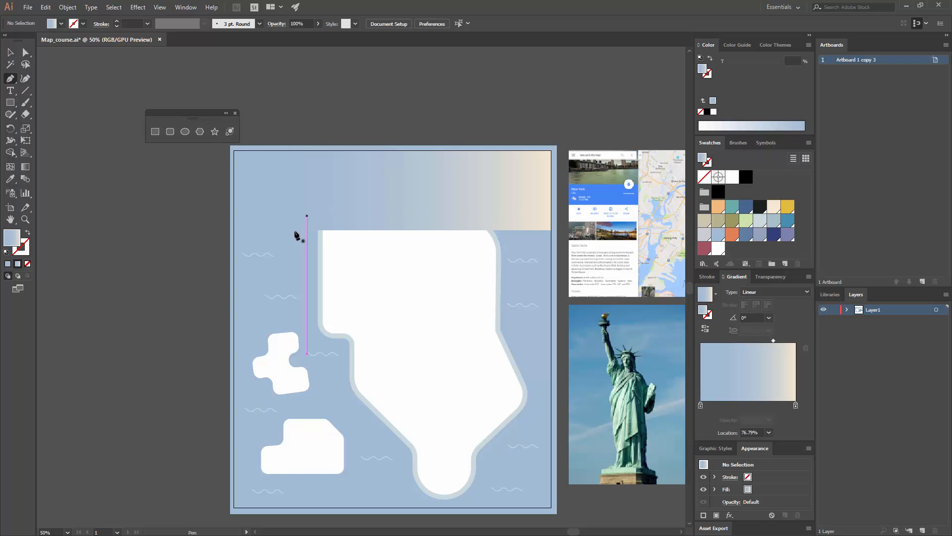
pyautogui.moveTo(215, 226); pyautogui.dragTo(302, 222)
pyautogui.hscroll(-5, 267, 218)
pyautogui.hotkey('ctrl', '=')
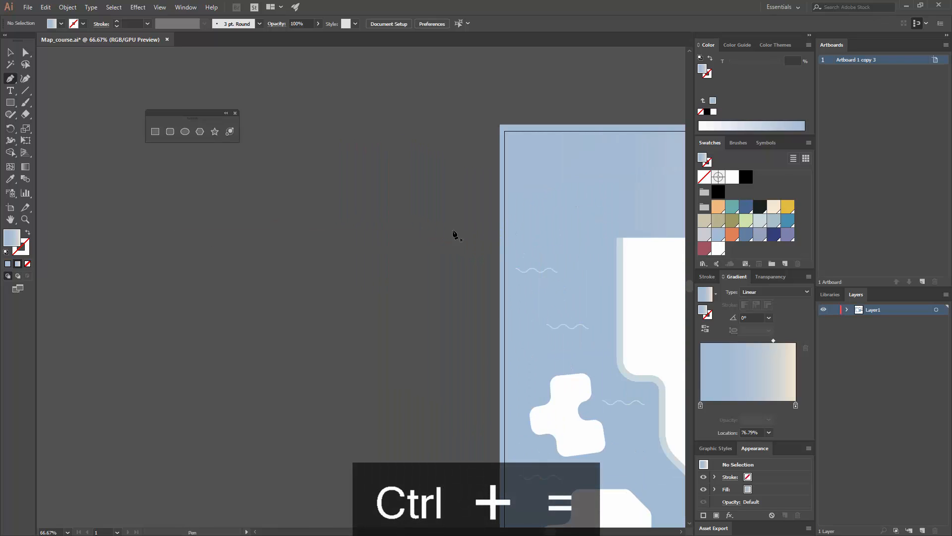
pyautogui.moveTo(369, 240); pyautogui.dragTo(253, 251)
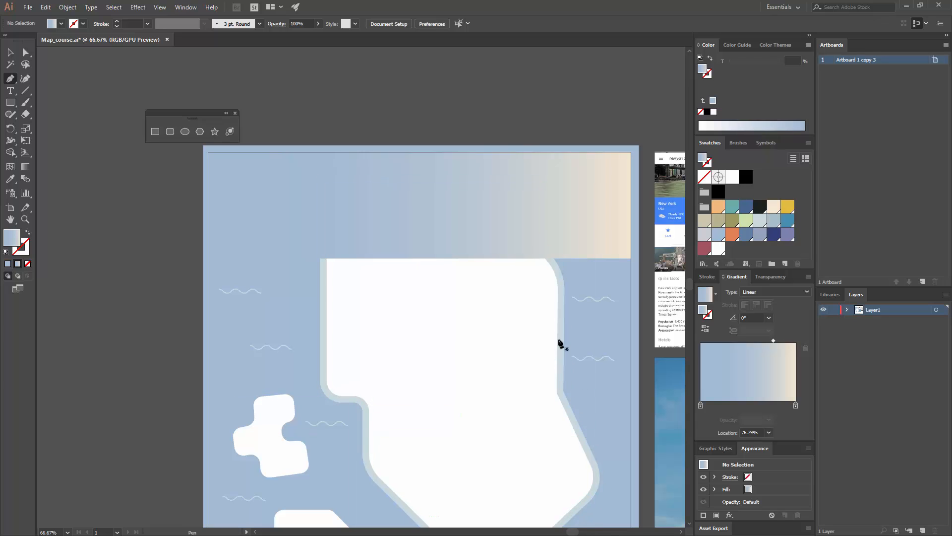
pyautogui.click(232, 257)
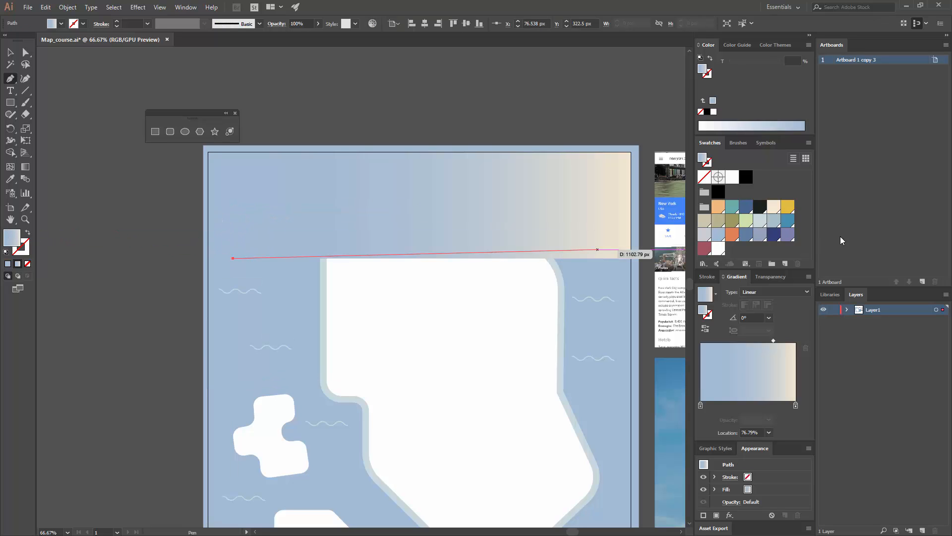
pyautogui.click(746, 206)
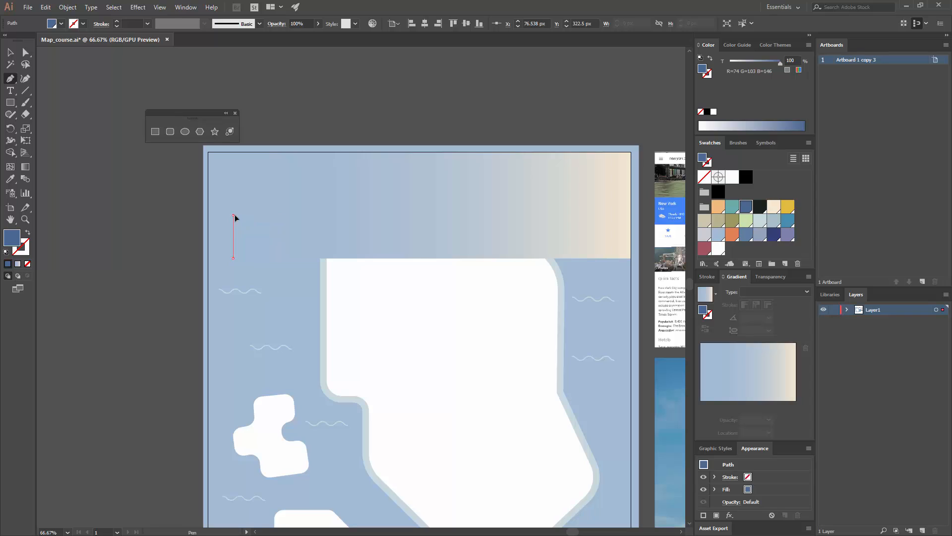
# - Outline the skyline's first low, stepped building with a small chimney on its roof and a short flat gap beside it
pyautogui.click(234, 215)
pyautogui.click(240, 215)
pyautogui.click(240, 204)
pyautogui.click(250, 204)
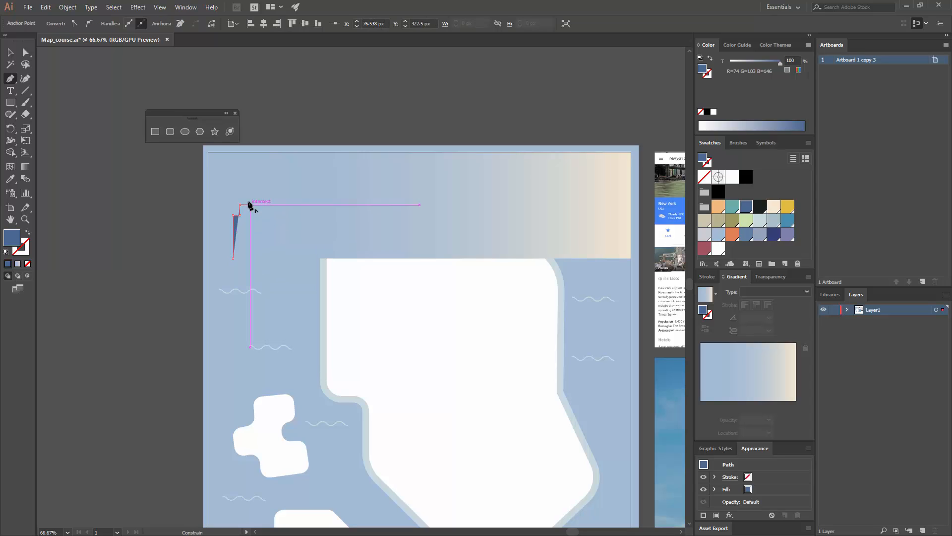
pyautogui.click(250, 195)
pyautogui.click(257, 195)
pyautogui.click(257, 205)
pyautogui.click(271, 204)
pyautogui.click(271, 221)
pyautogui.click(285, 221)
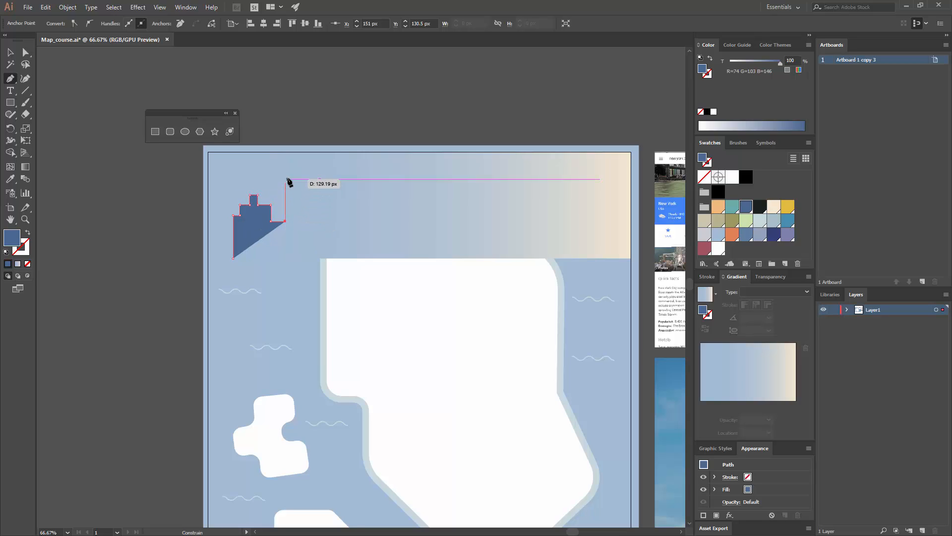
# - Continue the skyline outline with a tall tower whose roof steps up once, followed by a short lower ledge
pyautogui.click(285, 179)
pyautogui.click(300, 179)
pyautogui.click(299, 169)
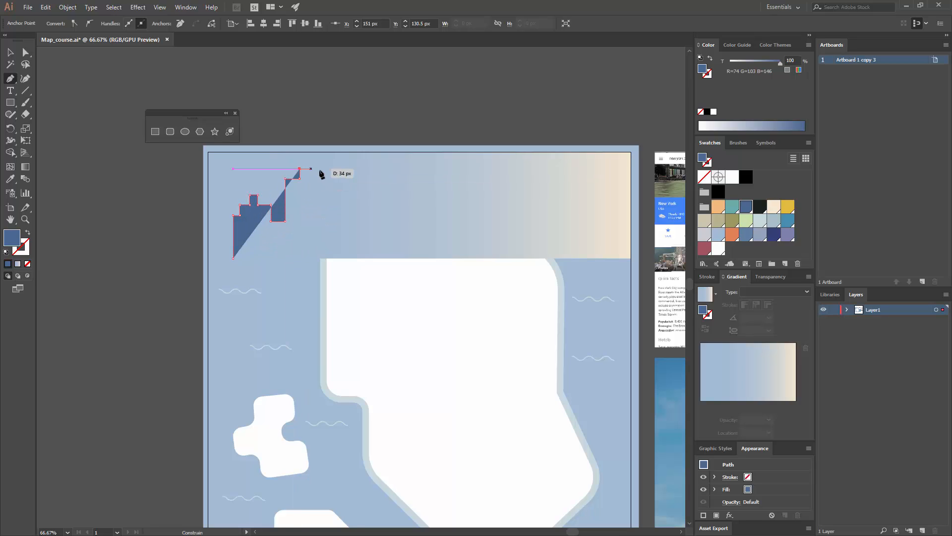
pyautogui.click(322, 168)
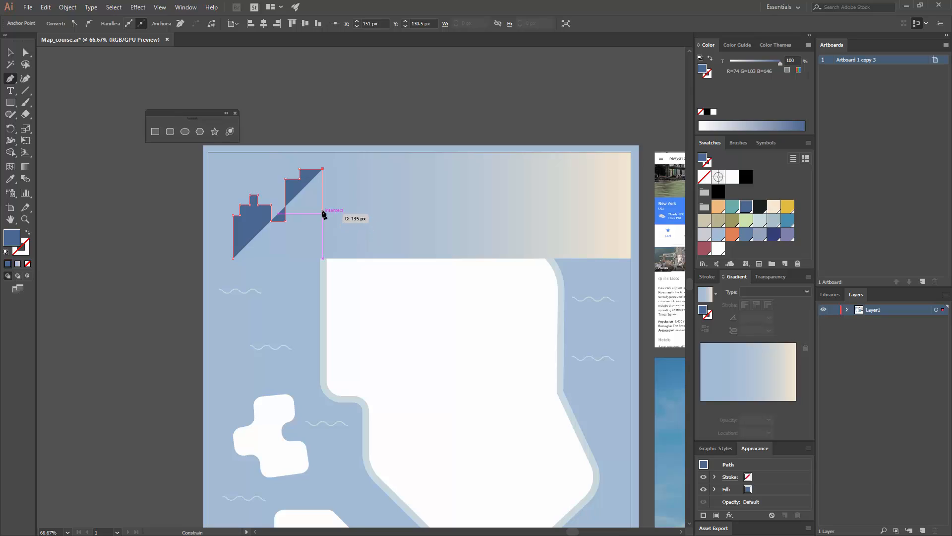
pyautogui.click(322, 209)
pyautogui.click(336, 209)
# - Add a small raised block and flat roof to the skyline outline, followed by a deep, narrow gap
pyautogui.click(336, 190)
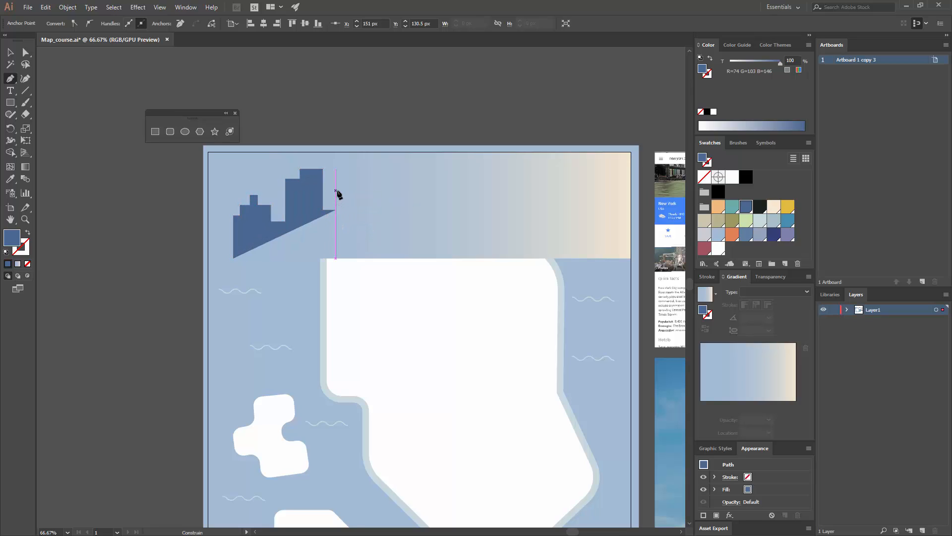
pyautogui.click(349, 190)
pyautogui.click(348, 210)
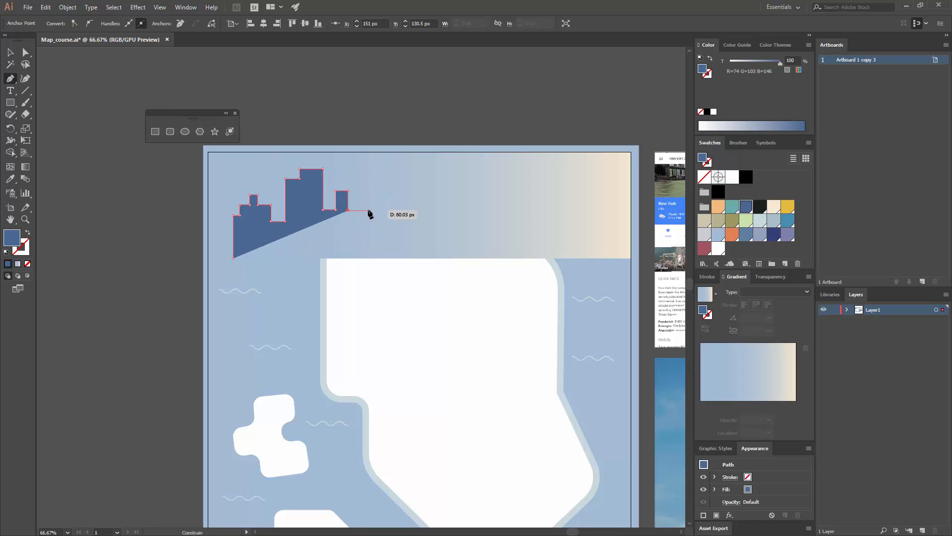
pyautogui.click(368, 210)
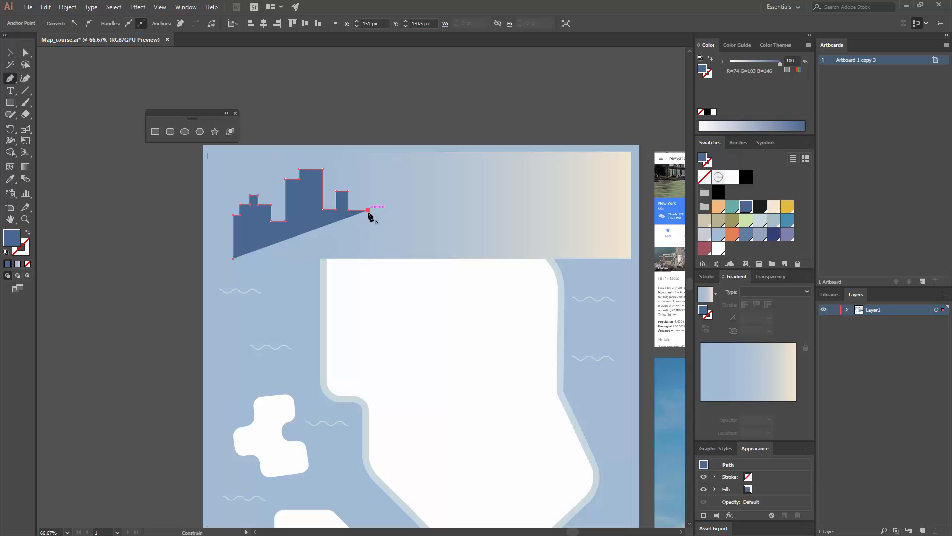
pyautogui.click(368, 242)
pyautogui.click(379, 242)
# - Outline a tall, slim tower with two lower steps descending on its right side and a short flat gap after it
pyautogui.click(379, 160)
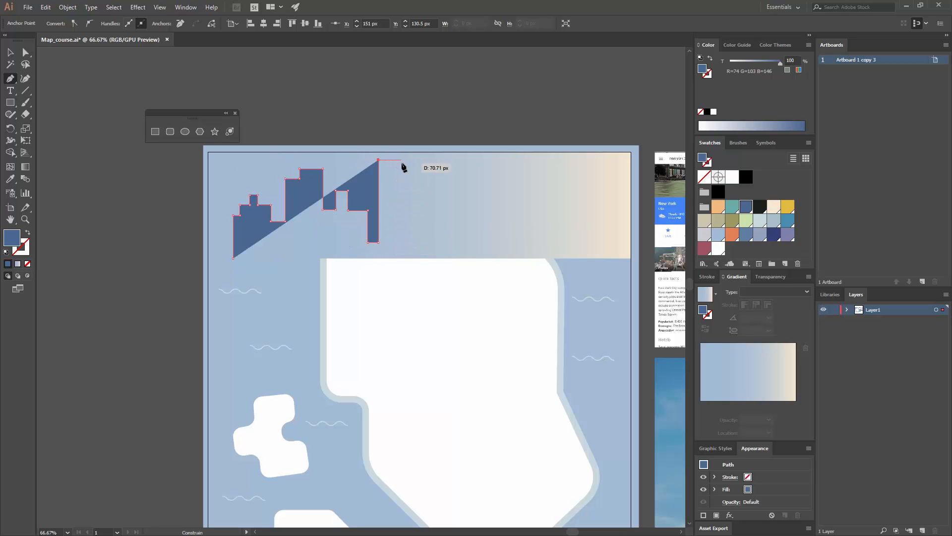
pyautogui.click(389, 159)
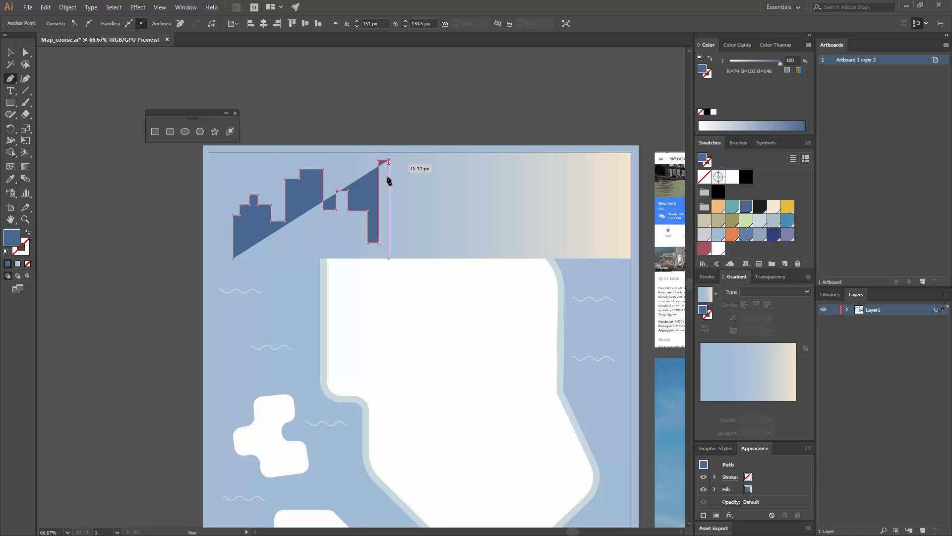
pyautogui.click(388, 204)
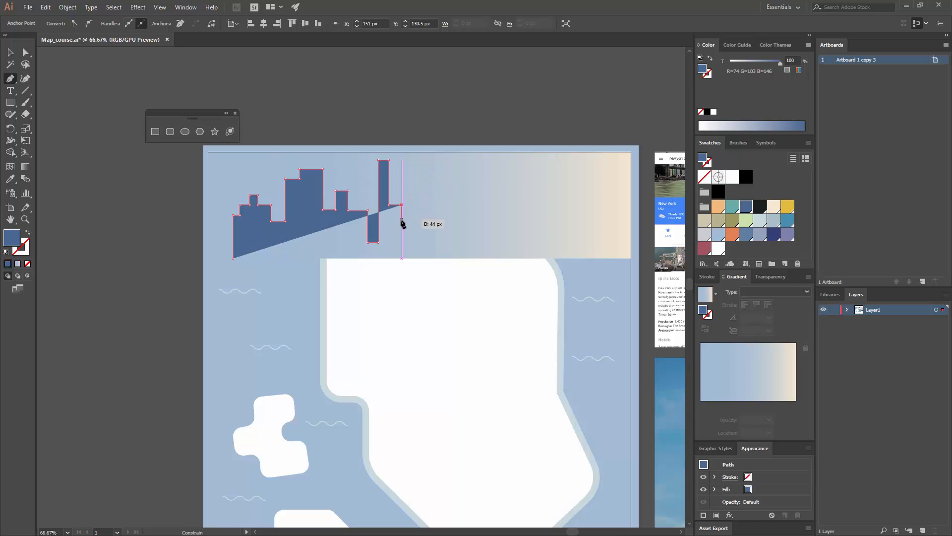
pyautogui.click(402, 205)
pyautogui.click(411, 220)
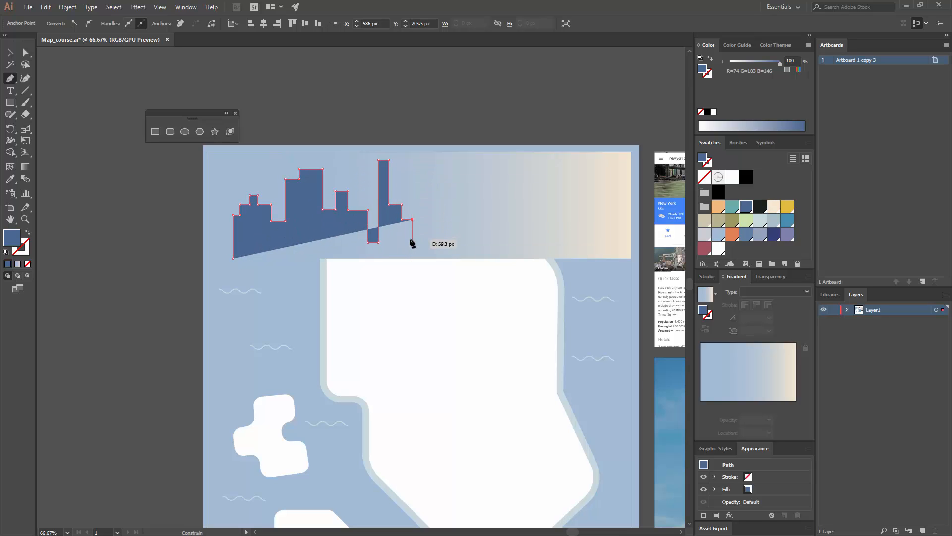
pyautogui.click(411, 239)
pyautogui.click(424, 238)
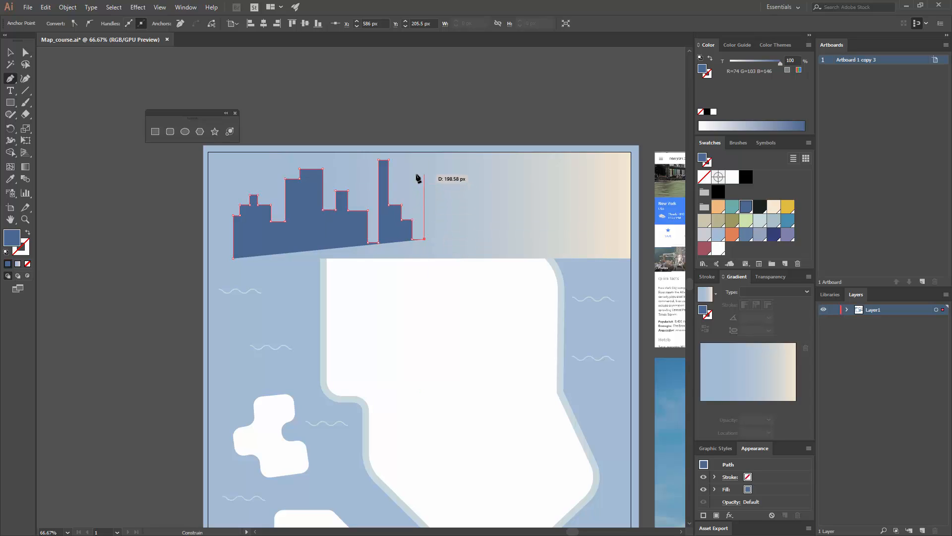
# - Continue the skyline outline with a wide, tall building with a raised central roof block, followed by a lower flat ledge
pyautogui.click(424, 174)
pyautogui.click(442, 174)
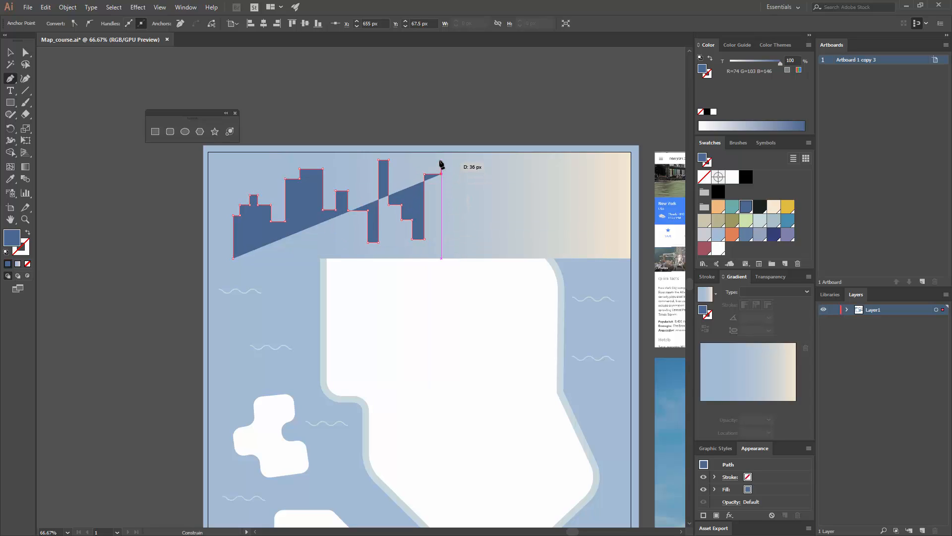
pyautogui.click(441, 164)
pyautogui.click(457, 164)
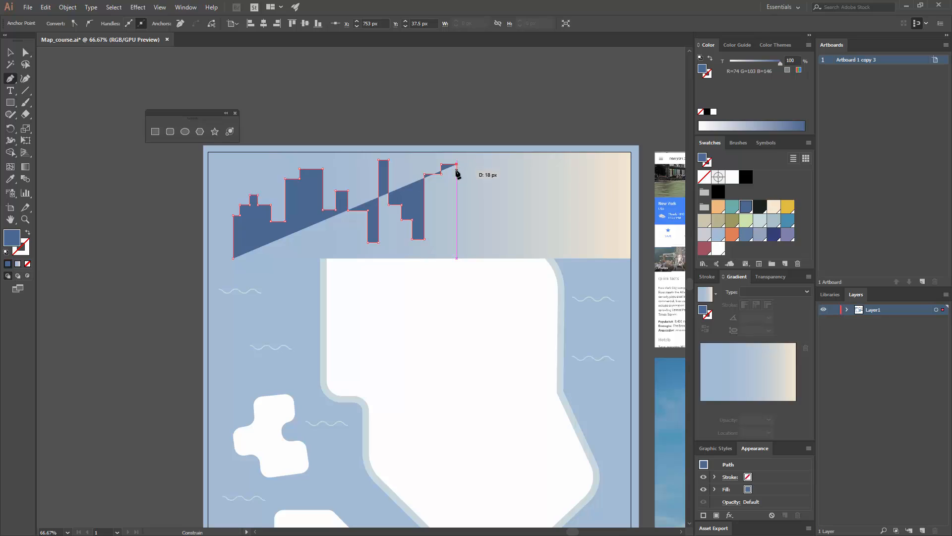
pyautogui.click(456, 172)
pyautogui.click(465, 172)
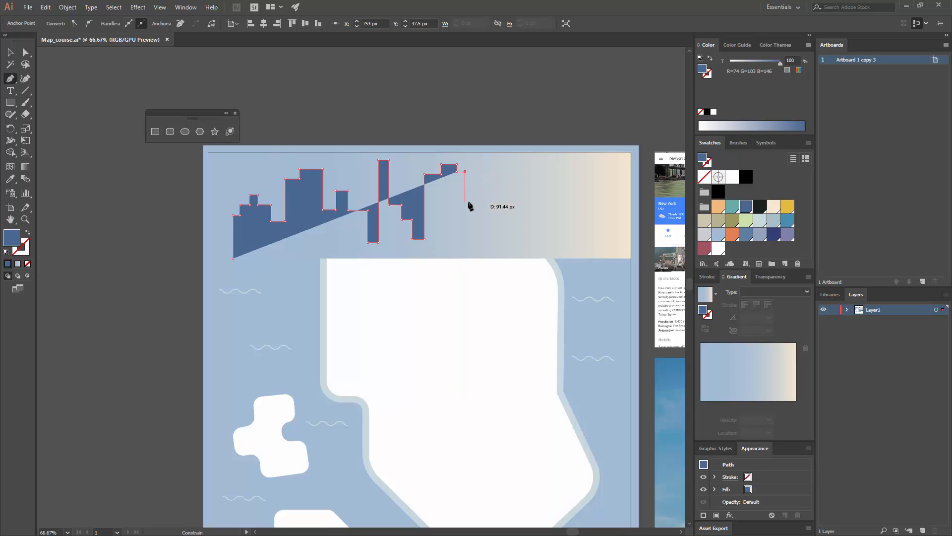
pyautogui.click(465, 201)
pyautogui.click(481, 202)
# - Outline a last narrow tower down to the banner's bottom edge and close the skyline shape along that edge
pyautogui.click(482, 177)
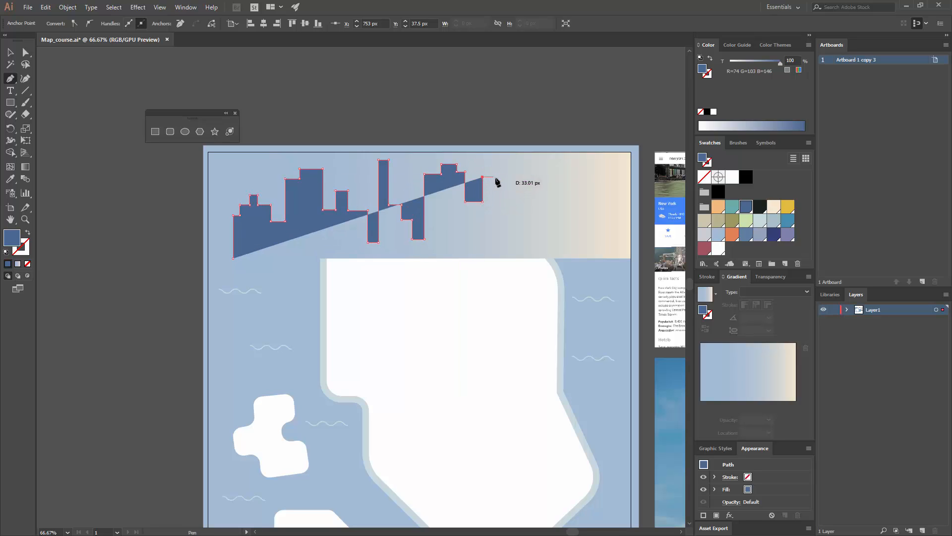
pyautogui.click(495, 177)
pyautogui.click(496, 240)
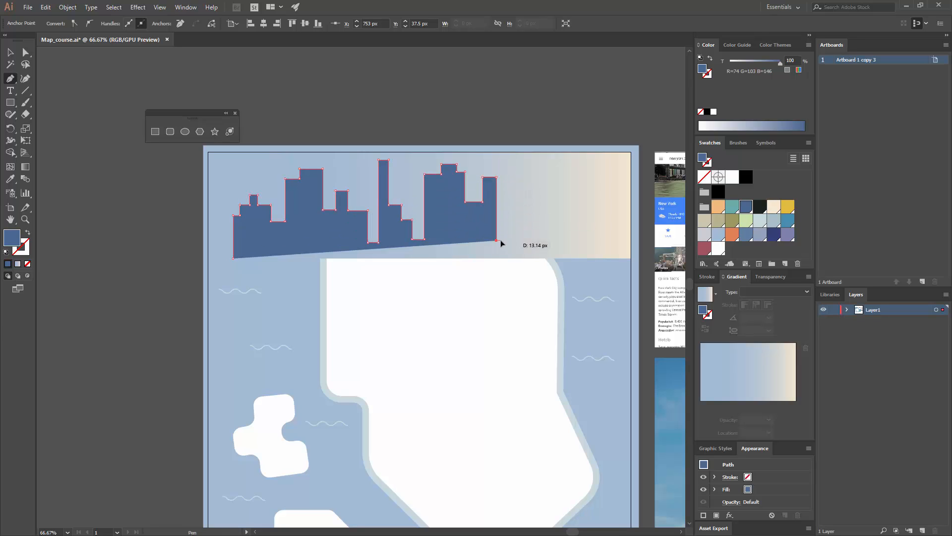
pyautogui.hotkey('ctrl', 'z')
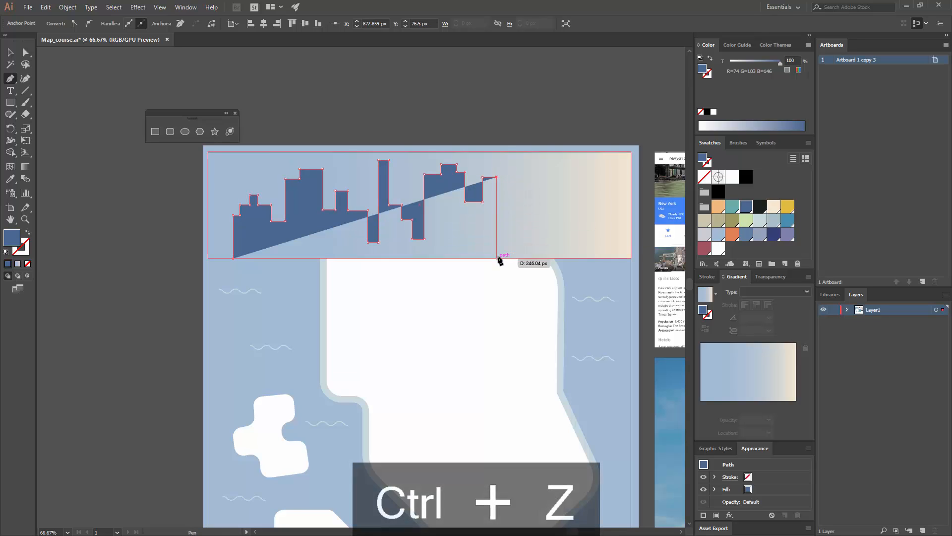
pyautogui.click(496, 258)
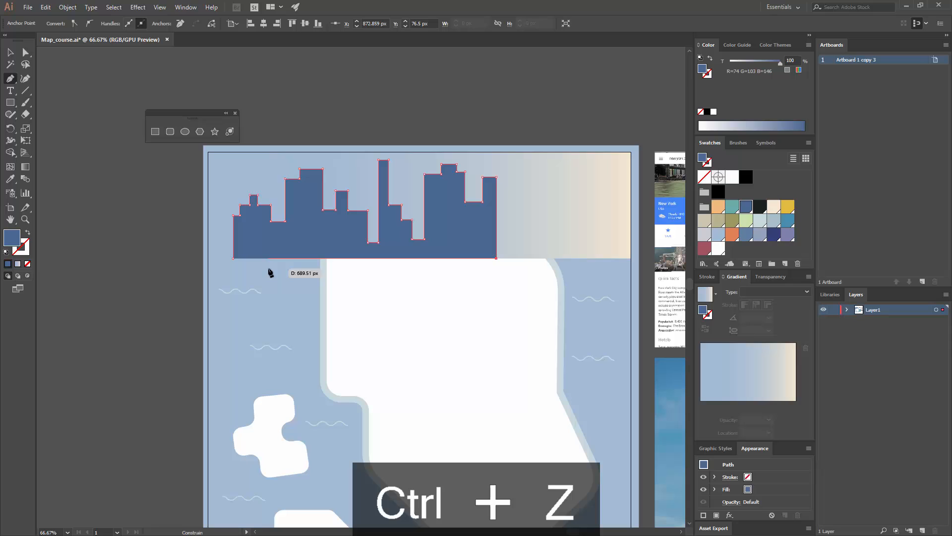
pyautogui.click(233, 258)
pyautogui.press('v')
pyautogui.click(174, 245)
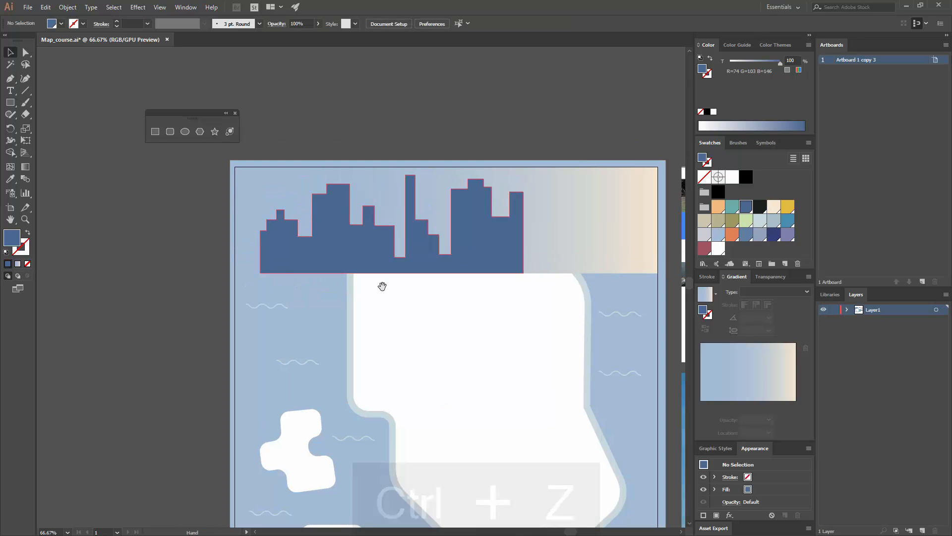
# - Narrow and shrink the skyline to about 345 × 202 px and place it in the banner's bottom-left corner
pyautogui.moveTo(356, 268); pyautogui.dragTo(383, 283)
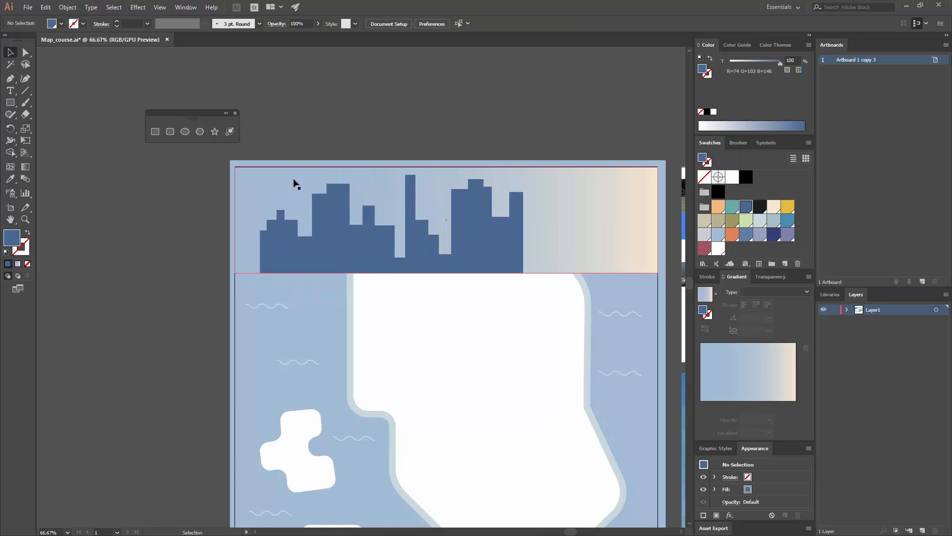
pyautogui.click(498, 235)
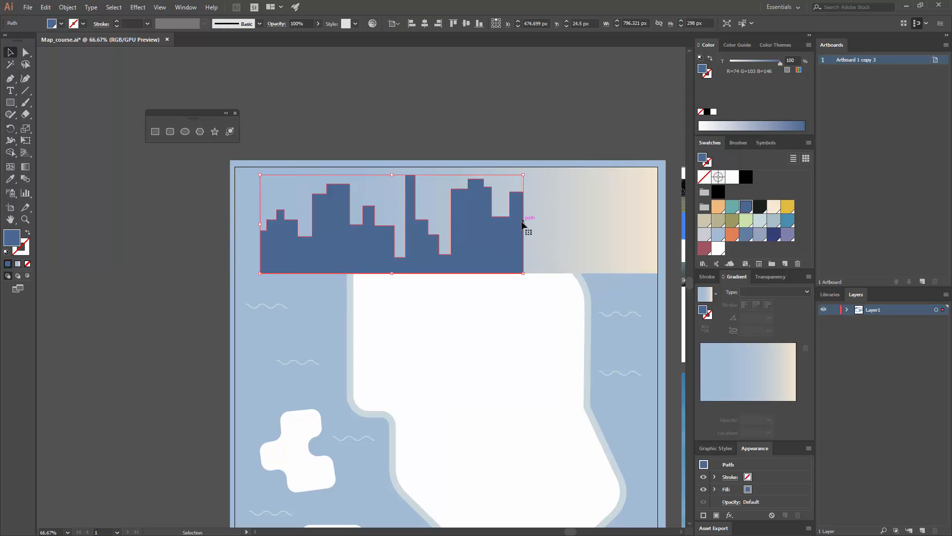
pyautogui.moveTo(523, 226); pyautogui.dragTo(440, 226)
pyautogui.click(439, 200)
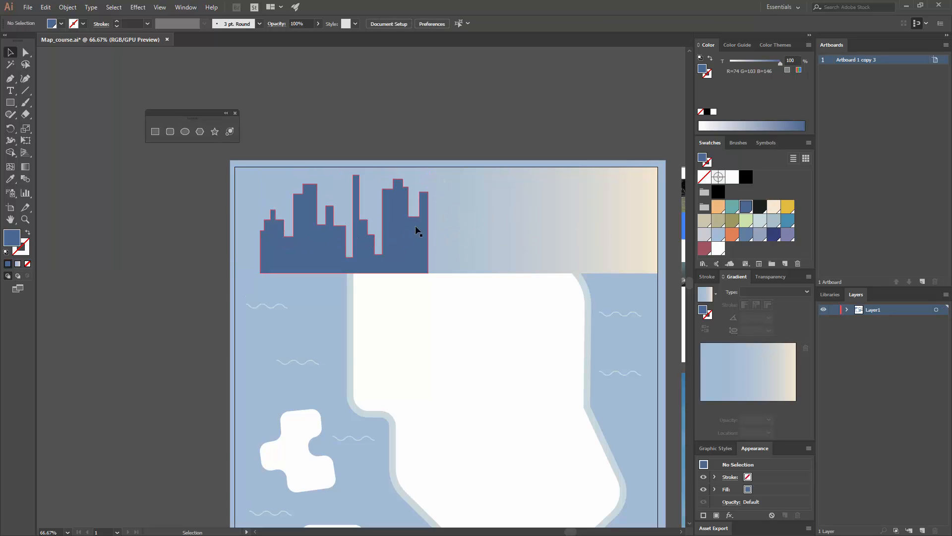
pyautogui.click(424, 208)
pyautogui.moveTo(430, 176); pyautogui.dragTo(374, 206)
pyautogui.moveTo(356, 255); pyautogui.dragTo(330, 253)
pyautogui.click(203, 215)
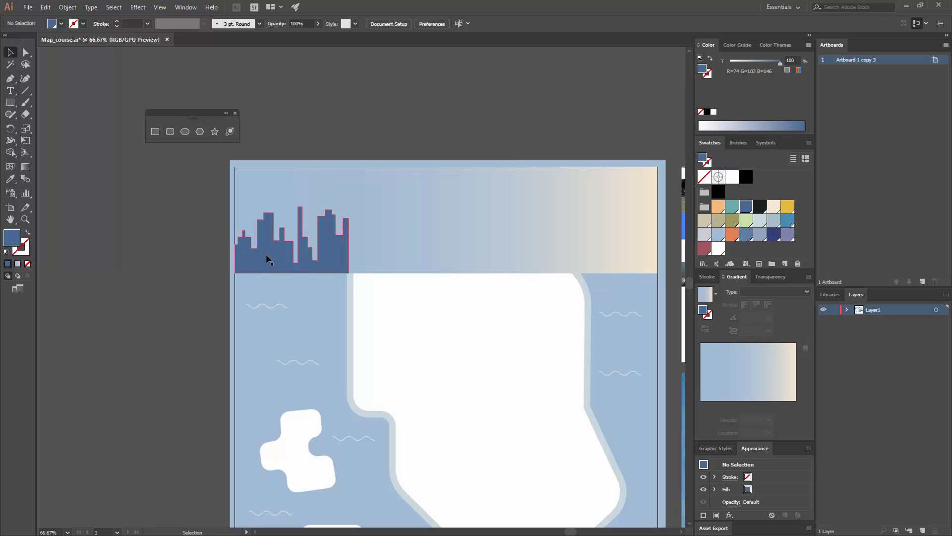
# - Duplicate the skyline along the banner's bottom edge until four slightly overlapping copies span the banner's full width
pyautogui.moveTo(267, 258); pyautogui.dragTo(459, 266)
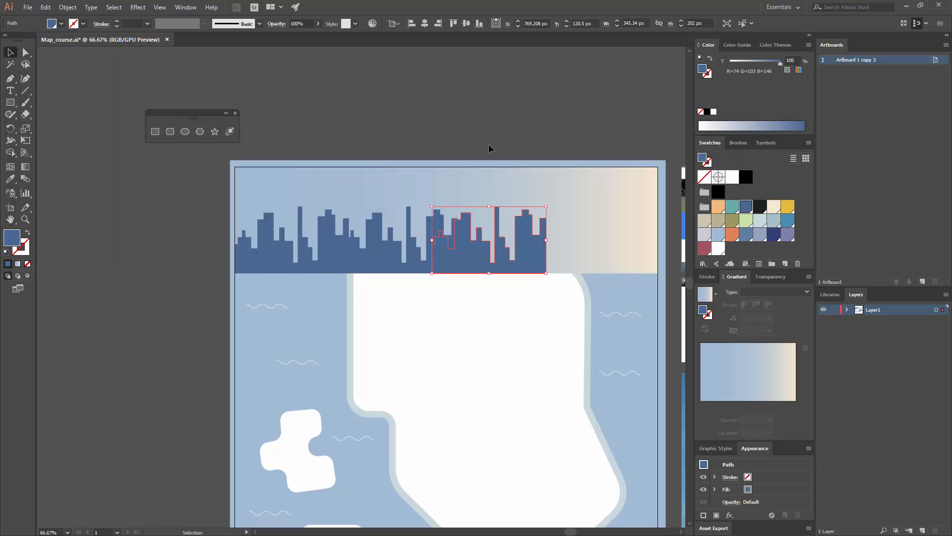
pyautogui.click(487, 143)
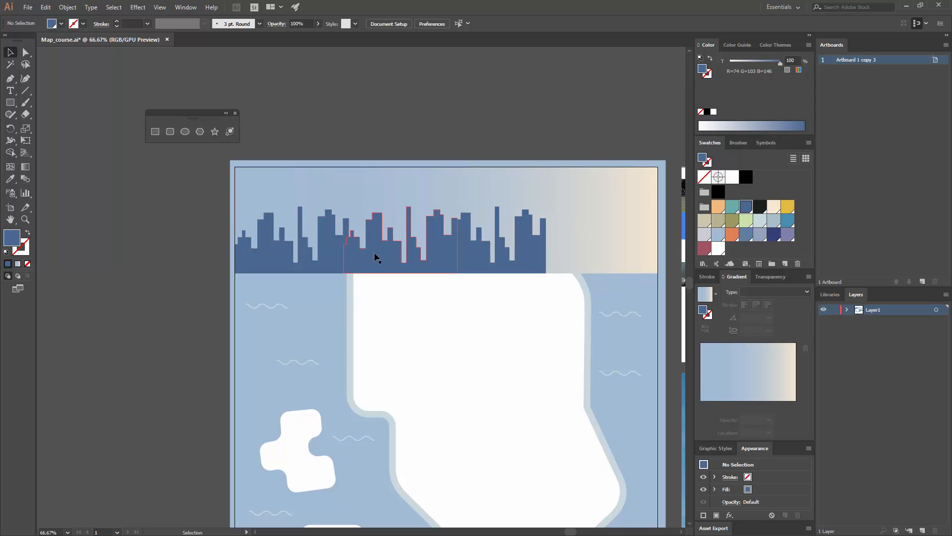
pyautogui.moveTo(375, 256); pyautogui.dragTo(495, 247)
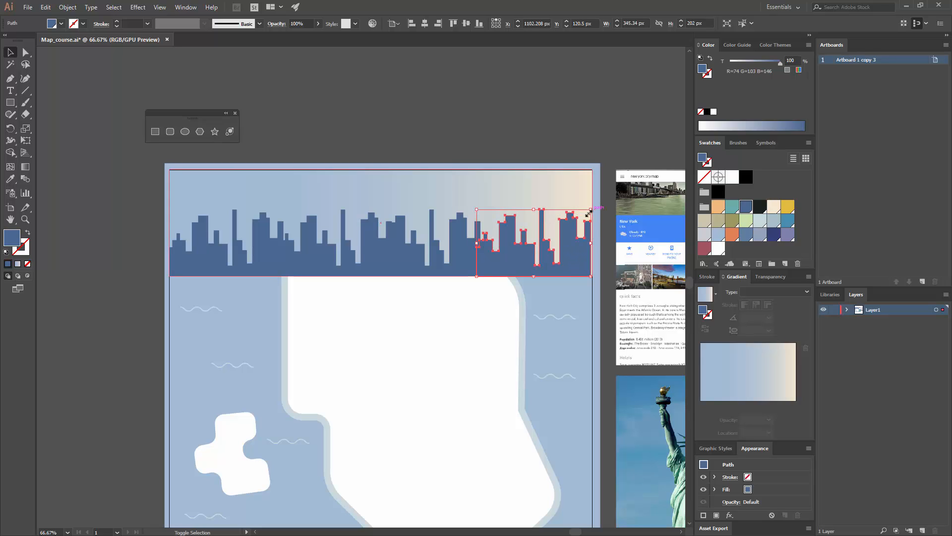
# - Unite the four overlapping skyline copies into a single shape with Pathfinder
pyautogui.keyDown('shift'); pyautogui.click(430, 263); pyautogui.keyUp('shift')
pyautogui.keyDown('shift'); pyautogui.click(315, 259); pyautogui.keyUp('shift')
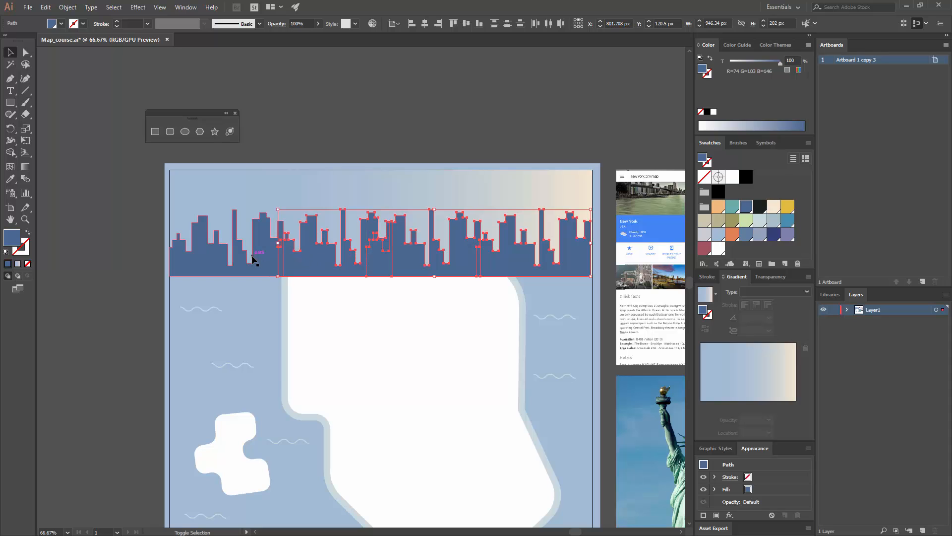
pyautogui.keyDown('shift'); pyautogui.click(265, 265); pyautogui.keyUp('shift')
pyautogui.click(186, 7)
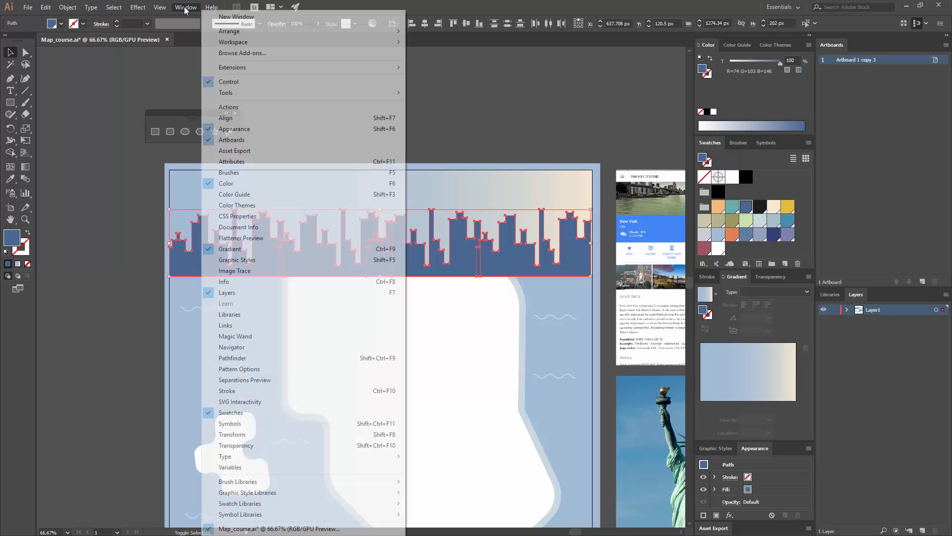
pyautogui.click(228, 358)
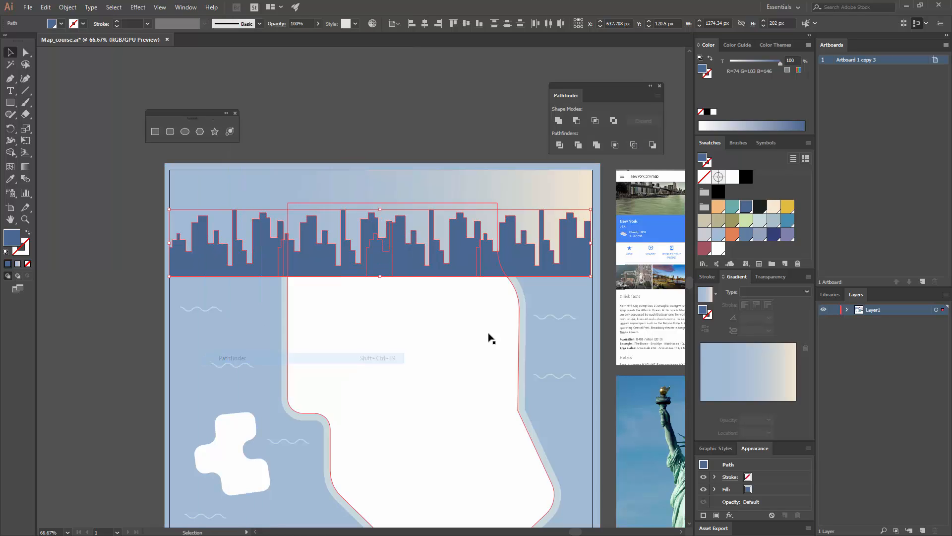
pyautogui.click(559, 121)
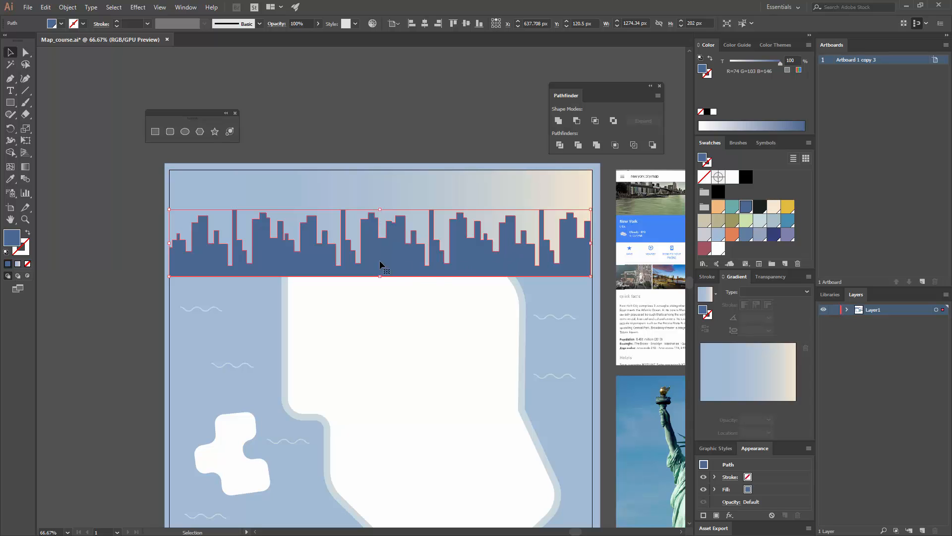
pyautogui.moveTo(435, 260); pyautogui.dragTo(377, 260)
pyautogui.hotkey('ctrl', 'z')
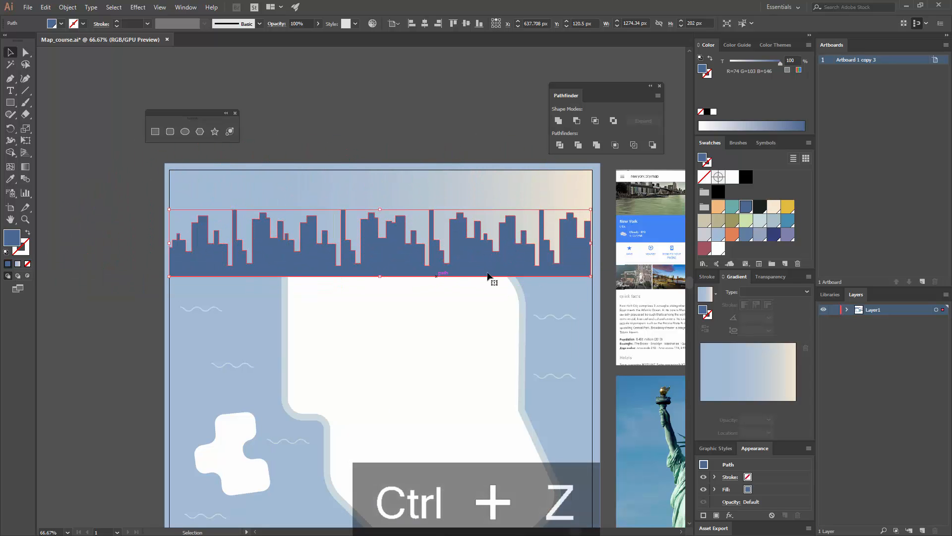
# - Scale the united skyline down to about 168 px high, keeping it anchored in the banner's bottom-left corner
pyautogui.moveTo(596, 204); pyautogui.dragTo(595, 209)
pyautogui.click(378, 156)
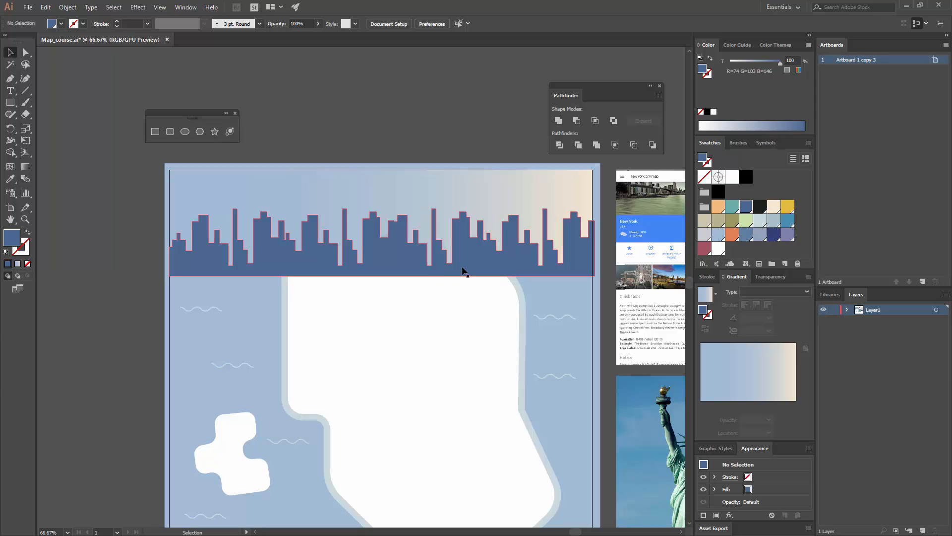
pyautogui.click(513, 253)
pyautogui.moveTo(595, 208); pyautogui.dragTo(510, 206)
pyautogui.click(436, 177)
pyautogui.moveTo(488, 264); pyautogui.dragTo(431, 253)
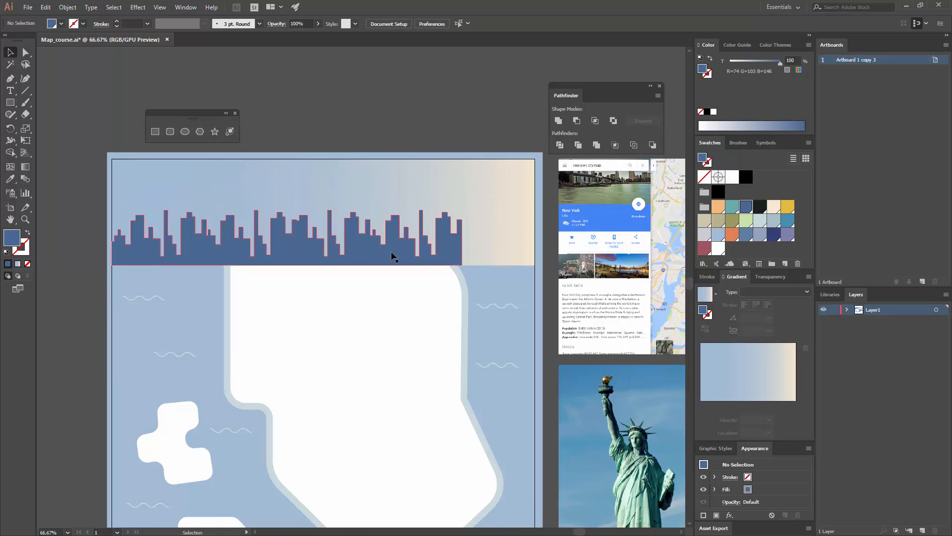
# - Duplicate the skyline to the right so it overlaps the original and passes the banner's right edge, and unite both shapes
pyautogui.moveTo(191, 251); pyautogui.dragTo(397, 253)
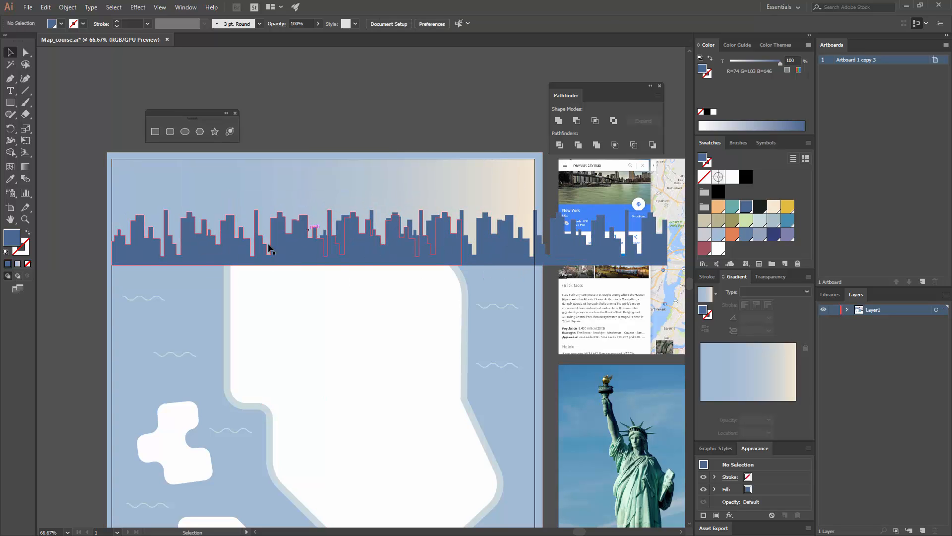
pyautogui.keyDown('shift'); pyautogui.click(218, 249); pyautogui.keyUp('shift')
pyautogui.keyDown('shift'); pyautogui.click(491, 245); pyautogui.keyUp('shift')
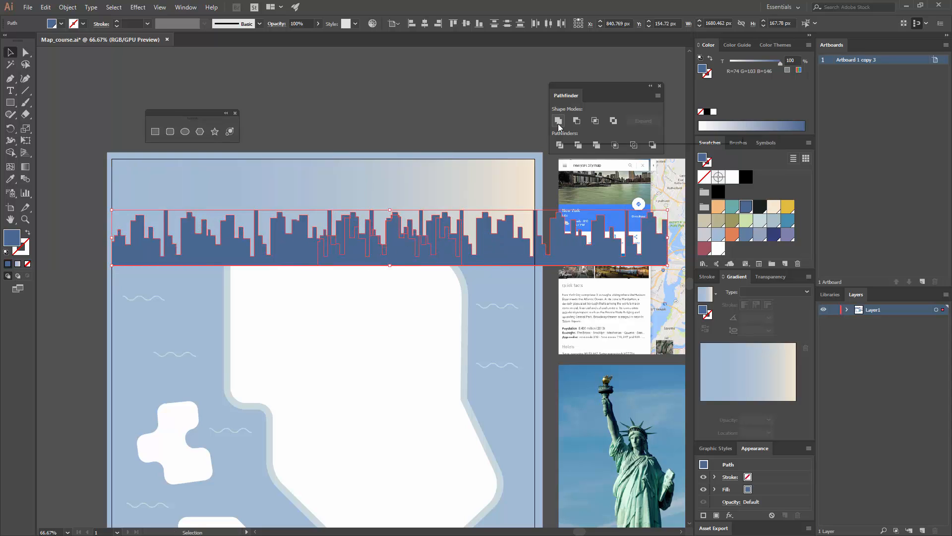
pyautogui.click(559, 128)
# - Shift the merged skyline left so it overhangs both banner sides, and raise it together with the sky banner slightly above the artboard's top edge
pyautogui.moveTo(472, 243); pyautogui.dragTo(446, 248)
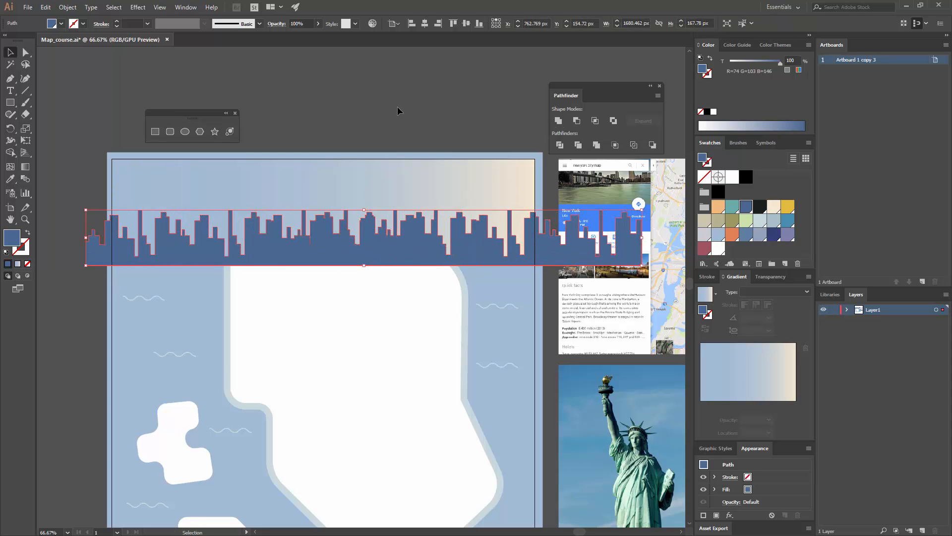
pyautogui.click(397, 106)
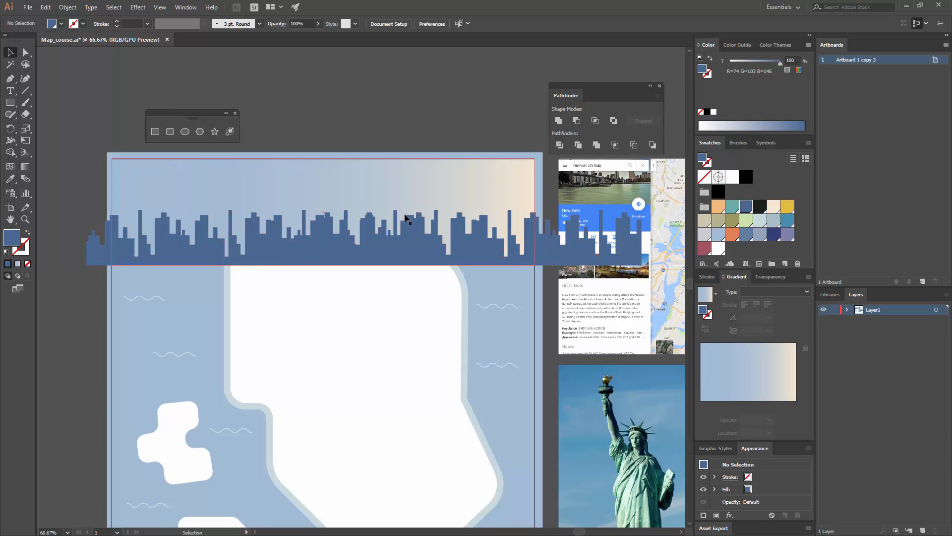
pyautogui.moveTo(391, 215); pyautogui.dragTo(337, 222)
pyautogui.click(415, 247)
pyautogui.keyDown('shift'); pyautogui.click(409, 204); pyautogui.keyUp('shift')
pyautogui.click(378, 128)
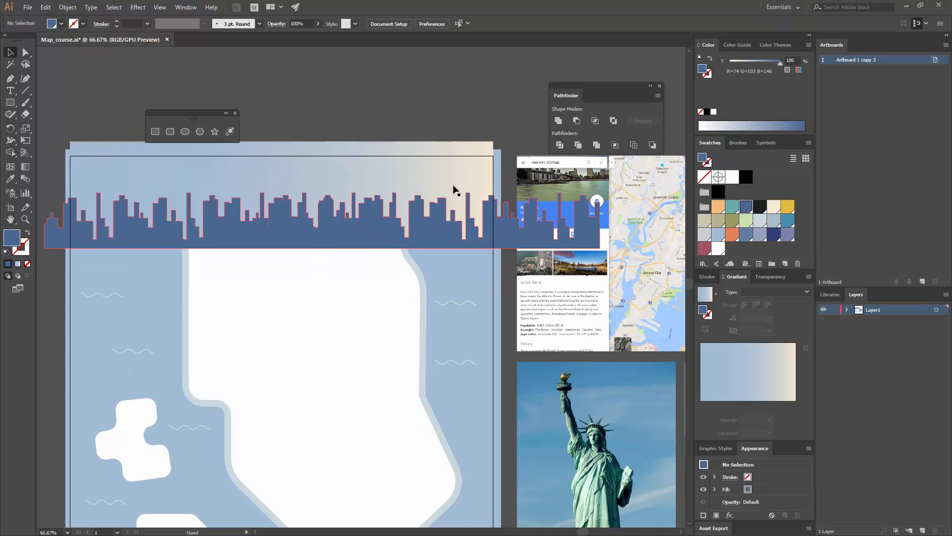
# - Draw a circle about 98 px wide near the banner's right end as a sun and fill it with light orange (R=240 G=186 B=125)
pyautogui.click(185, 132)
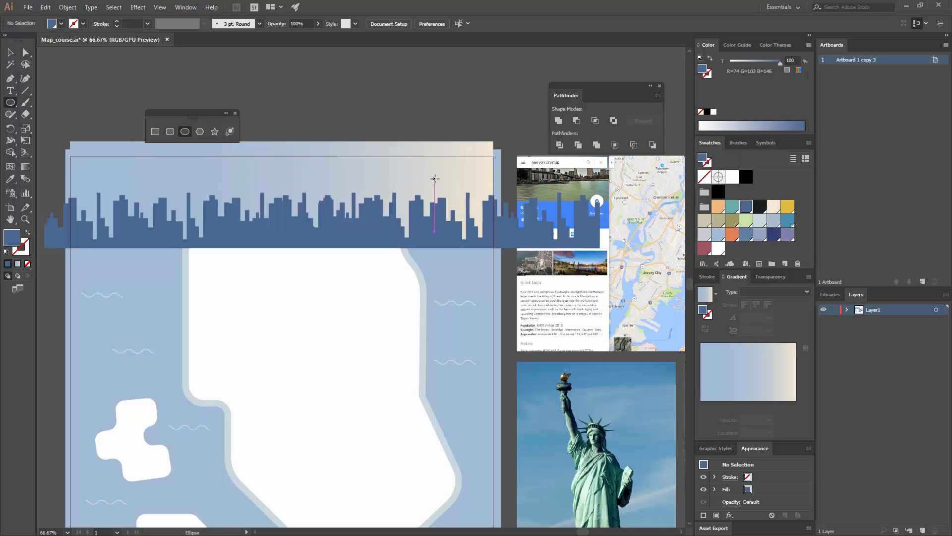
pyautogui.moveTo(447, 186); pyautogui.dragTo(469, 212)
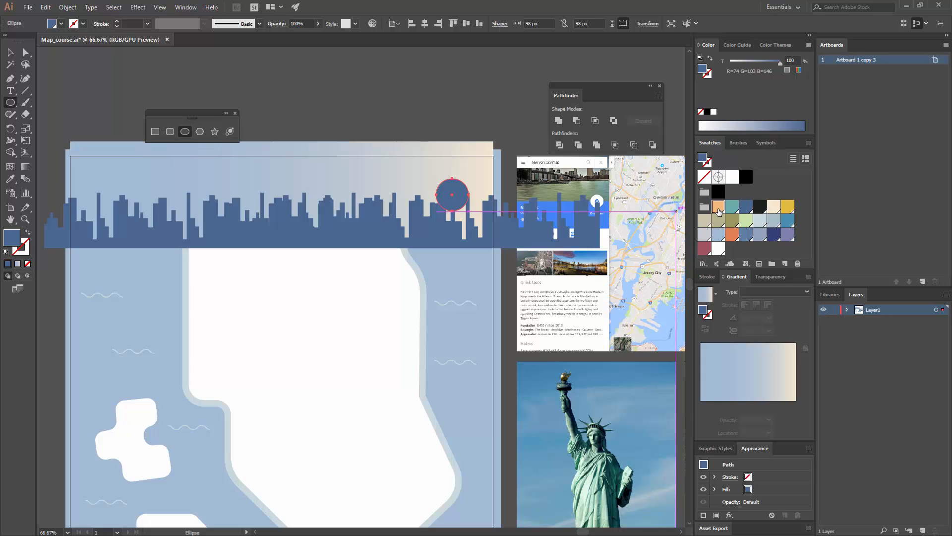
pyautogui.click(718, 206)
pyautogui.click(12, 52)
pyautogui.click(337, 90)
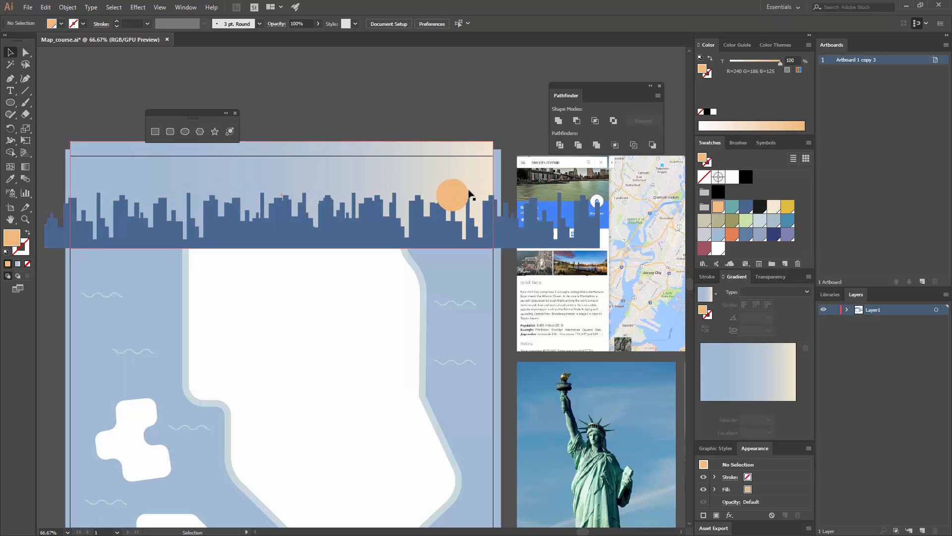
# - Move the orange sun up into the sky, just above the rooftops near the banner's right end
pyautogui.moveTo(460, 198); pyautogui.dragTo(463, 160)
pyautogui.click(457, 187)
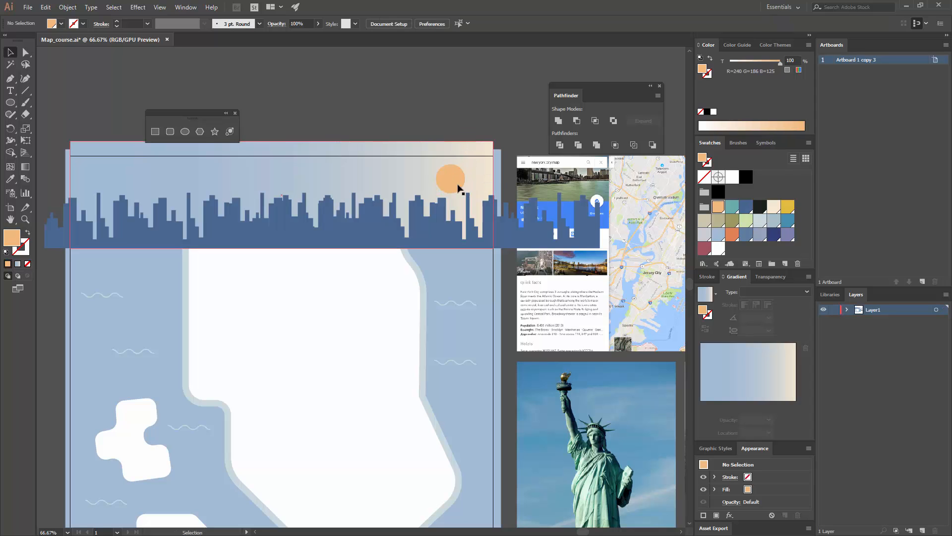
pyautogui.click(453, 184)
pyautogui.click(473, 123)
# - Move the skyline and the sky banner together straight down by about 16 px
pyautogui.moveTo(386, 198); pyautogui.dragTo(423, 139)
pyautogui.click(404, 155)
pyautogui.keyDown('shift'); pyautogui.click(421, 134); pyautogui.keyUp('shift')
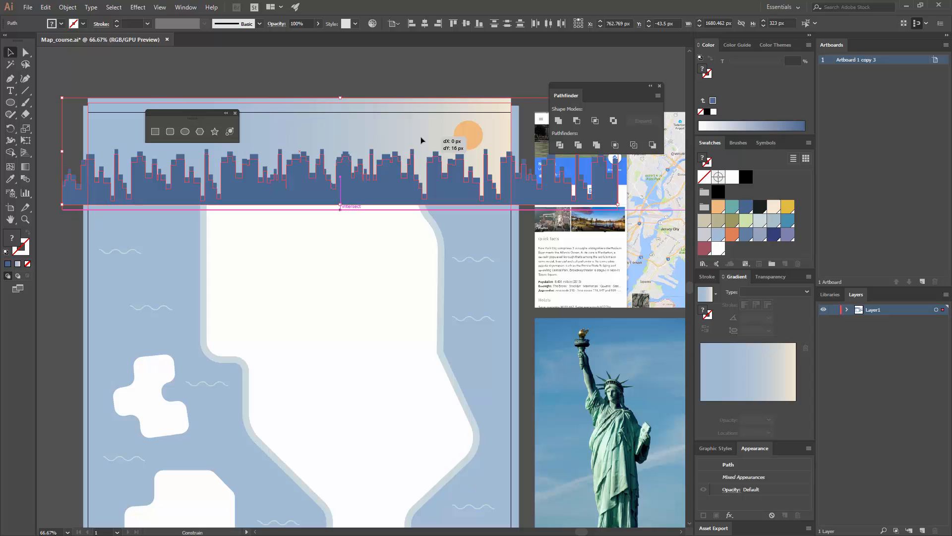
pyautogui.click(433, 67)
pyautogui.click(478, 146)
pyautogui.click(450, 77)
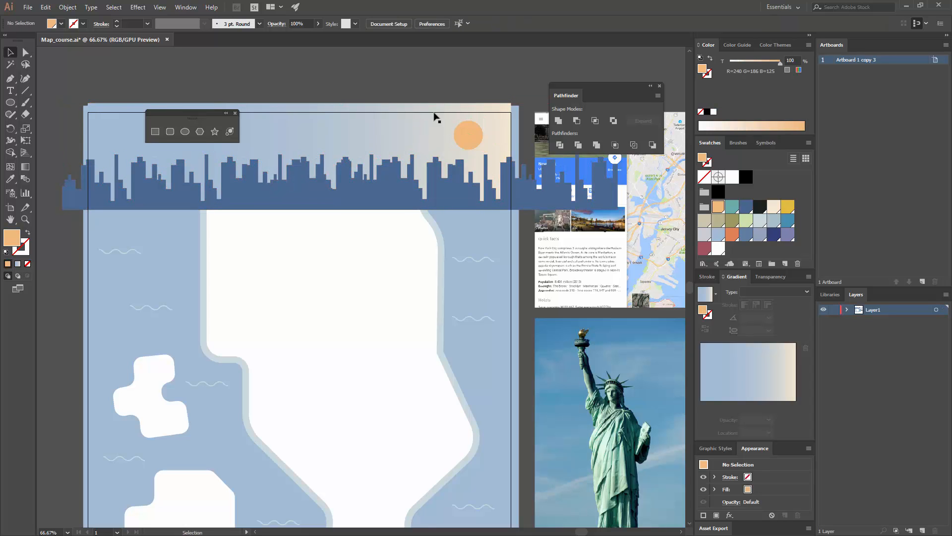
# - Draw a straight horizontal cloud base about 84 px wide with the Pen tool, in the sky near the banner's left end
pyautogui.moveTo(361, 178); pyautogui.dragTo(407, 229)
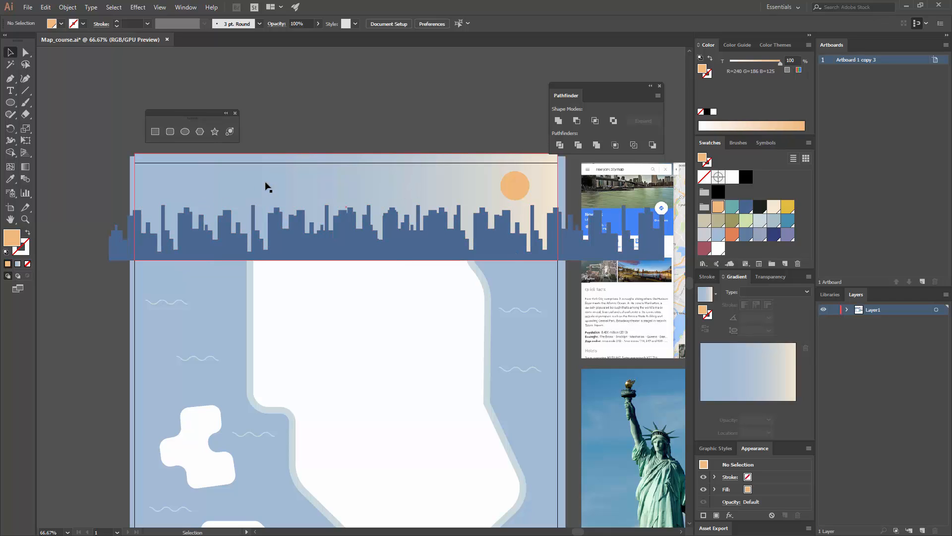
pyautogui.click(9, 80)
pyautogui.hotkey('ctrl', '=')
pyautogui.hotkey('ctrl', '=')
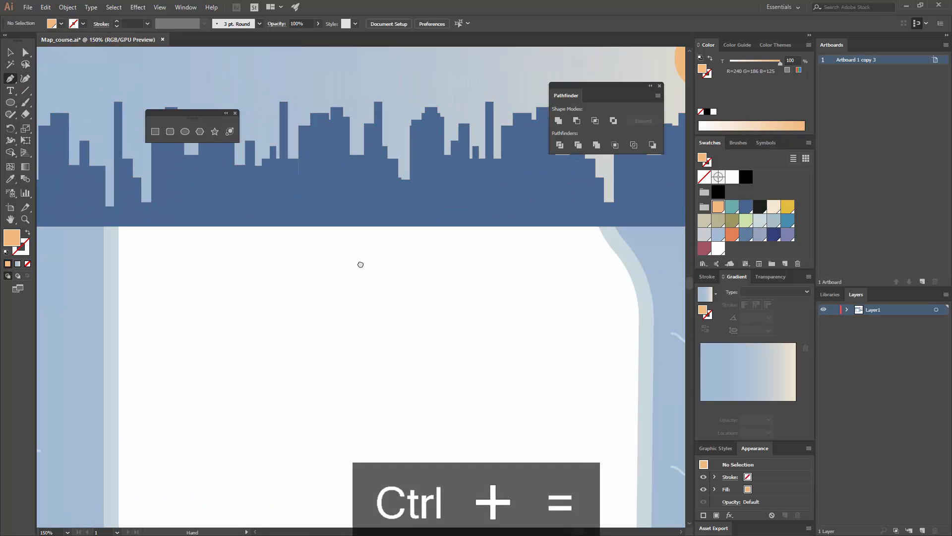
pyautogui.moveTo(95, 162); pyautogui.dragTo(287, 293)
pyautogui.moveTo(201, 222); pyautogui.dragTo(265, 241)
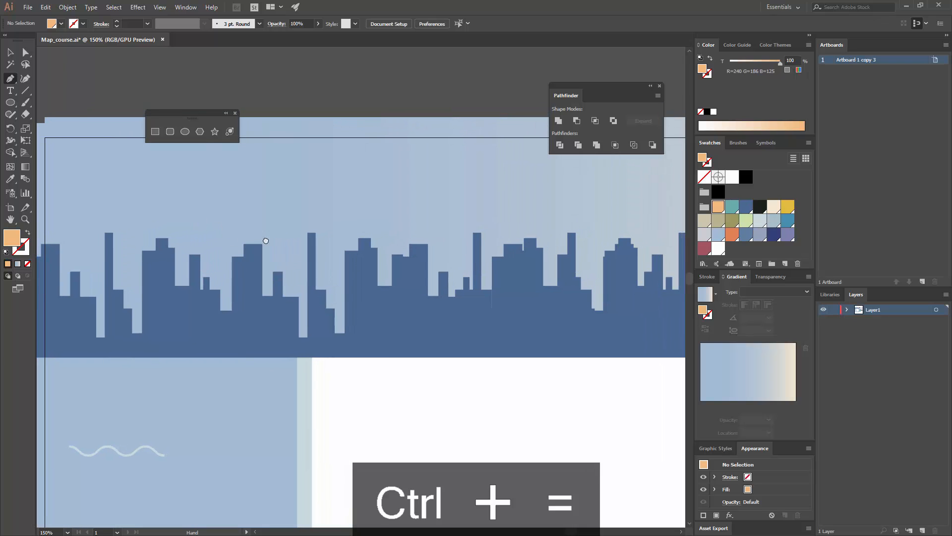
pyautogui.click(207, 217)
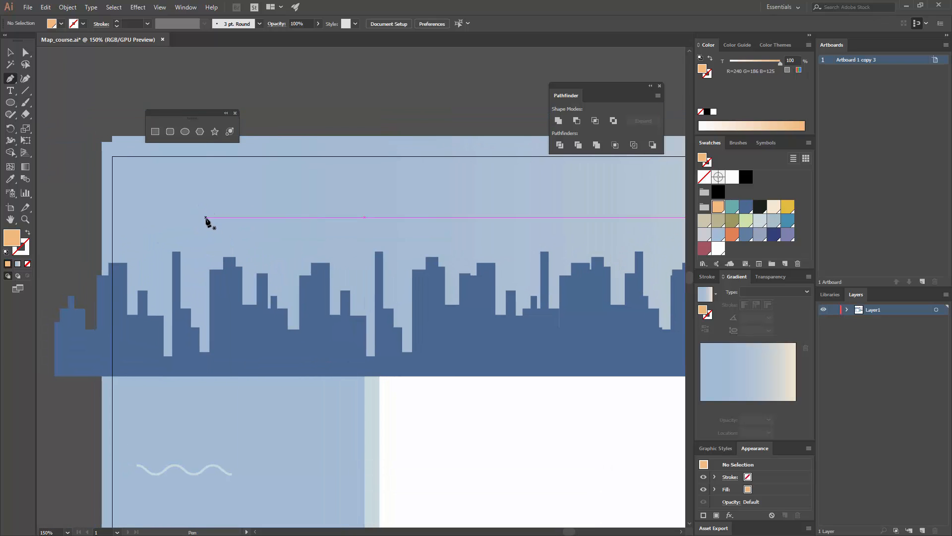
pyautogui.keyDown('shift'); pyautogui.click(268, 217); pyautogui.keyUp('shift')
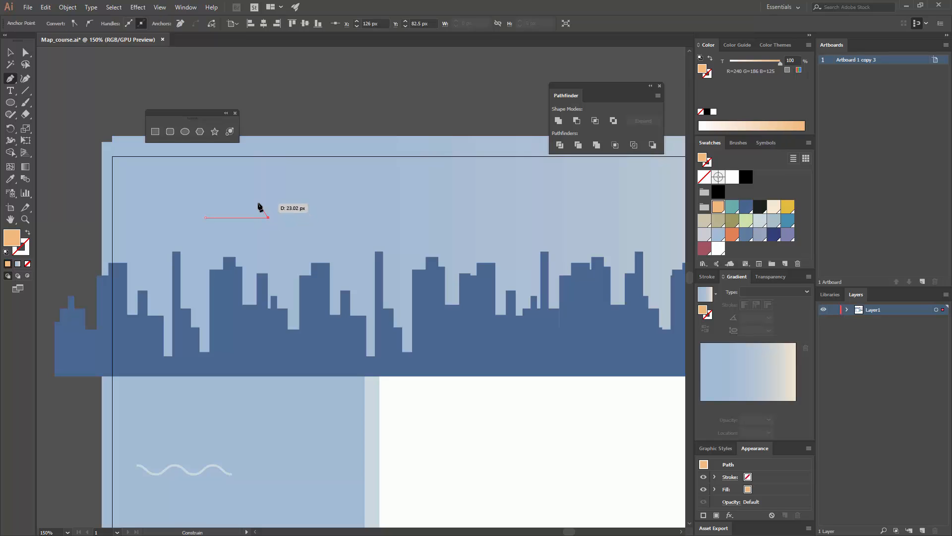
# - Complete the cloud outline with three rounded bumps, the middle one tallest, and close the path at the base's left end
pyautogui.hotkey('ctrl', '=')
pyautogui.hotkey('ctrl', '=')
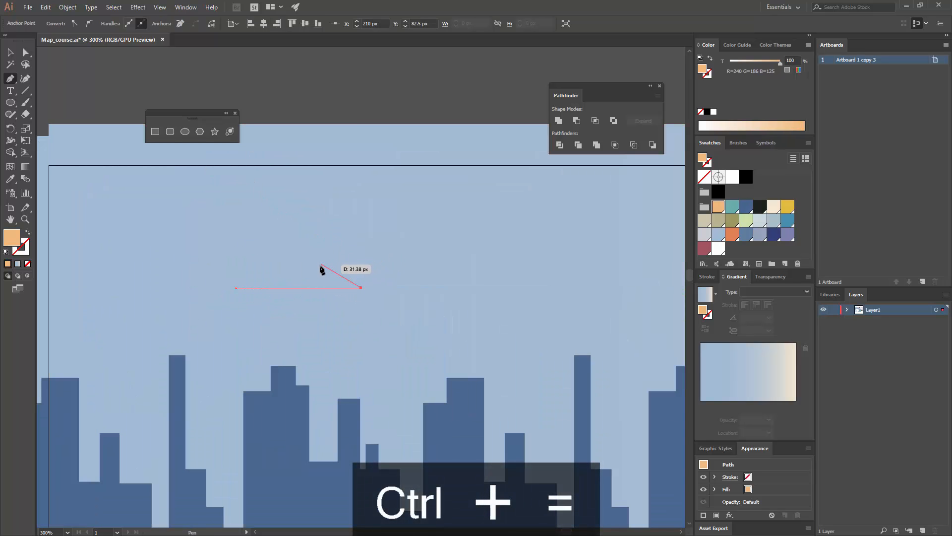
pyautogui.moveTo(320, 267); pyautogui.dragTo(278, 265)
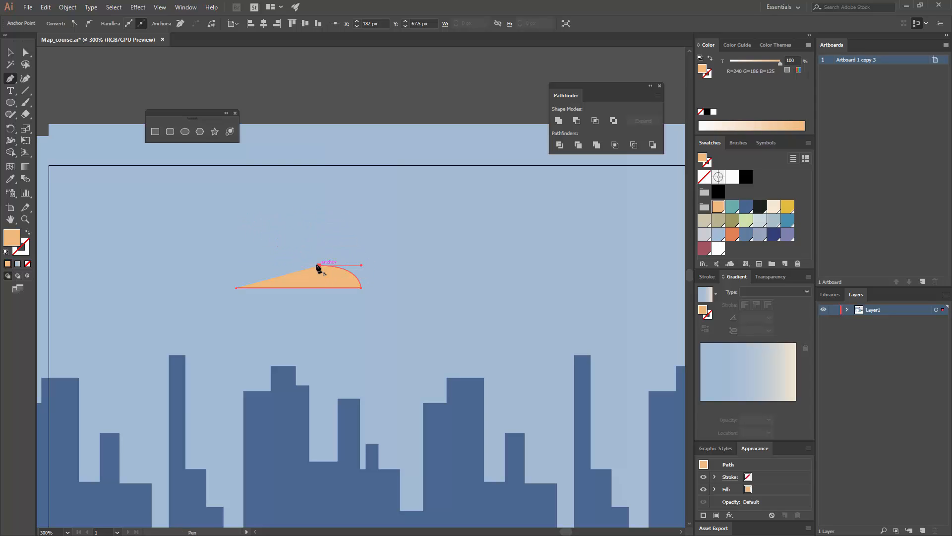
pyautogui.moveTo(318, 266); pyautogui.dragTo(276, 240)
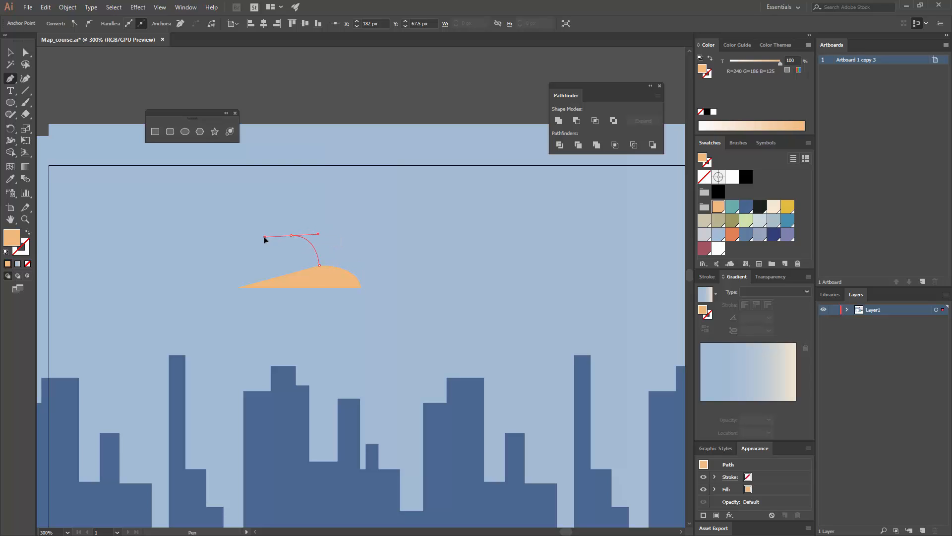
pyautogui.click(264, 268)
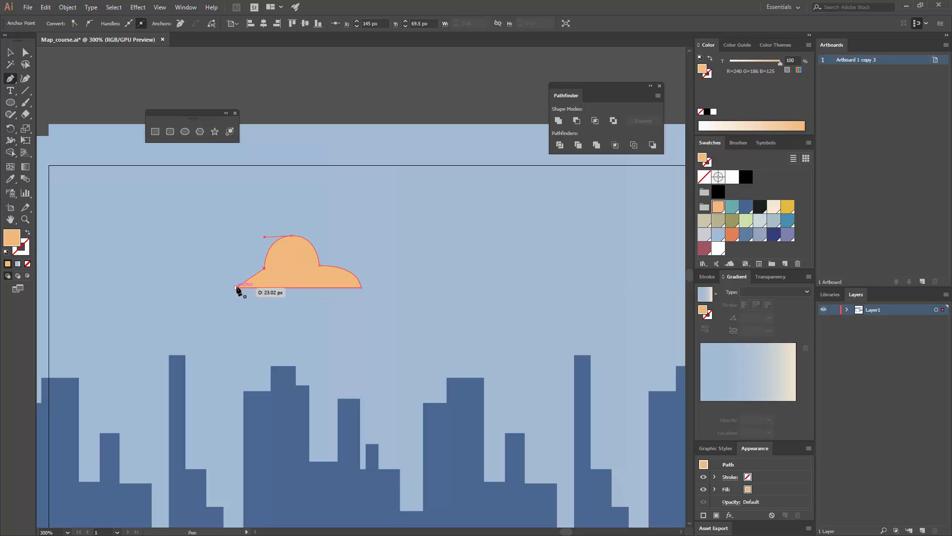
pyautogui.moveTo(236, 288); pyautogui.dragTo(235, 304)
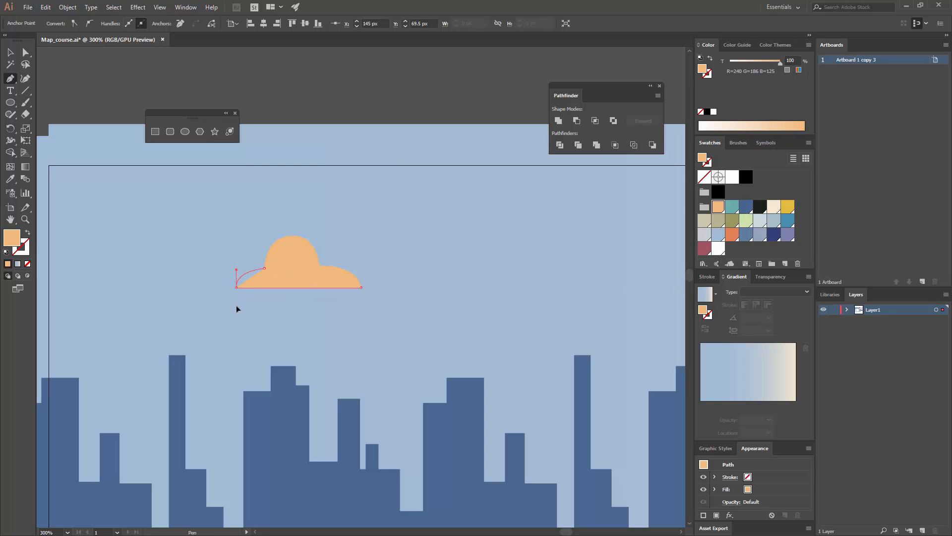
# - Fill the new cloud with white and deselect it
pyautogui.hotkey('ctrl', '-')
pyautogui.hotkey('ctrl', '-')
pyautogui.hotkey('ctrl', '-')
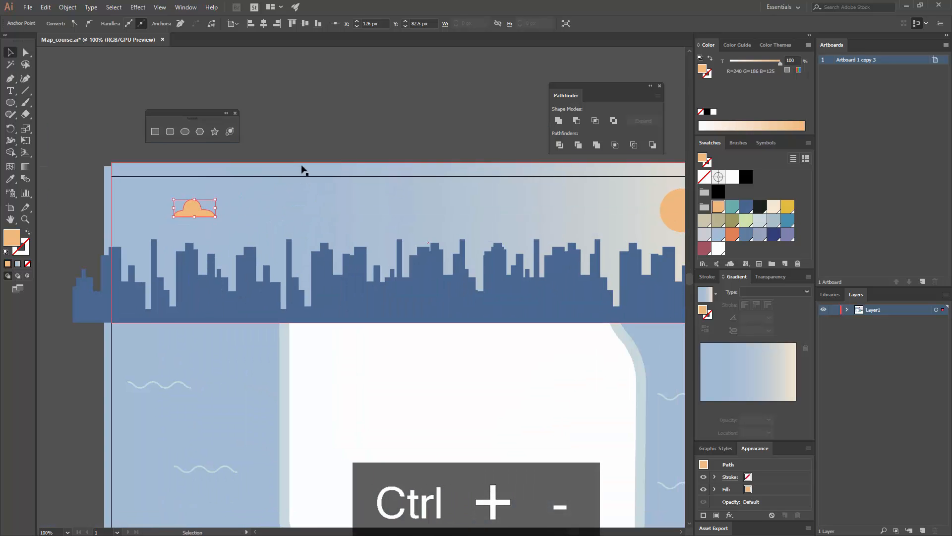
pyautogui.keyDown('ctrl'); pyautogui.click(243, 196); pyautogui.keyUp('ctrl')
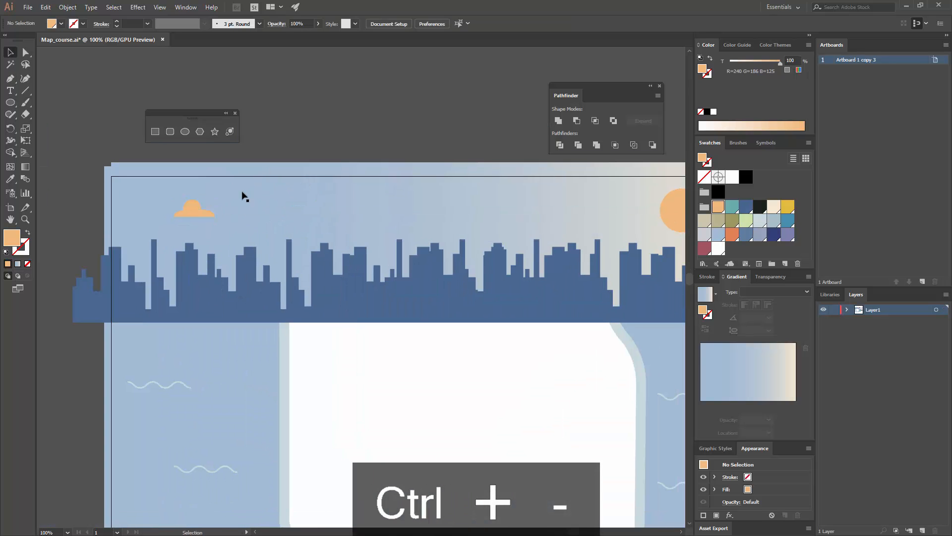
pyautogui.keyDown('ctrl'); pyautogui.click(194, 217); pyautogui.keyUp('ctrl')
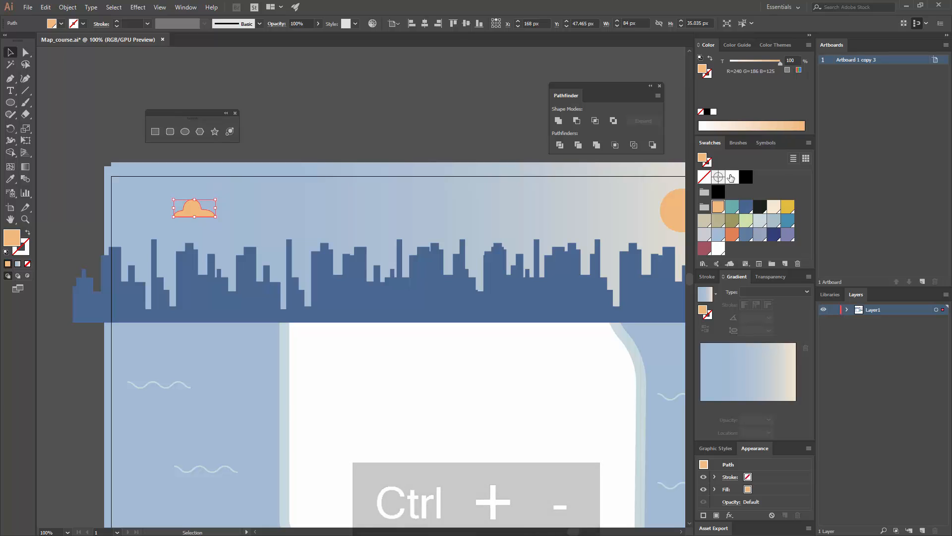
pyautogui.click(731, 178)
pyautogui.click(332, 123)
# - Draw a second white cloud about 113 px wide over the rooftops, with a flat base and four bumps, the second from the left tallest
pyautogui.moveTo(319, 214); pyautogui.dragTo(340, 245)
pyautogui.hotkey('ctrl', '=')
pyautogui.press('p')
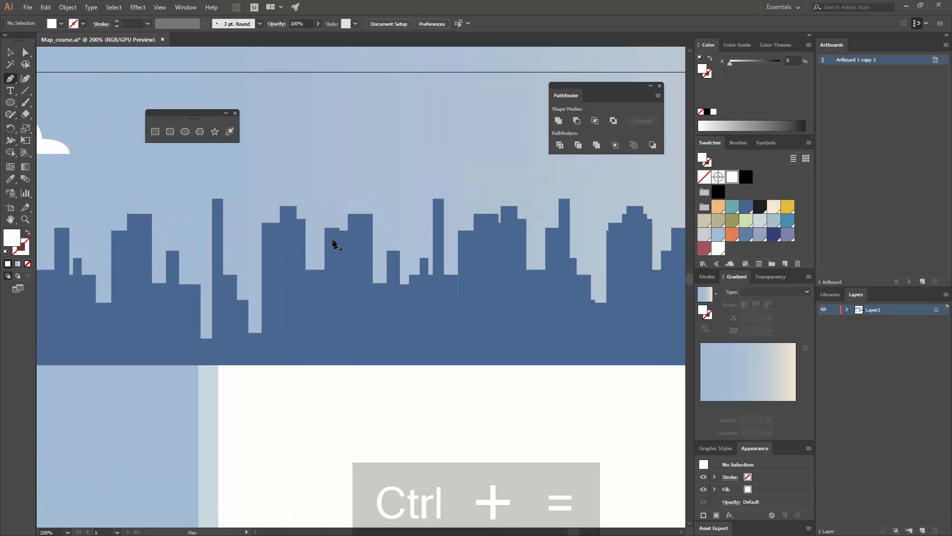
pyautogui.click(332, 239)
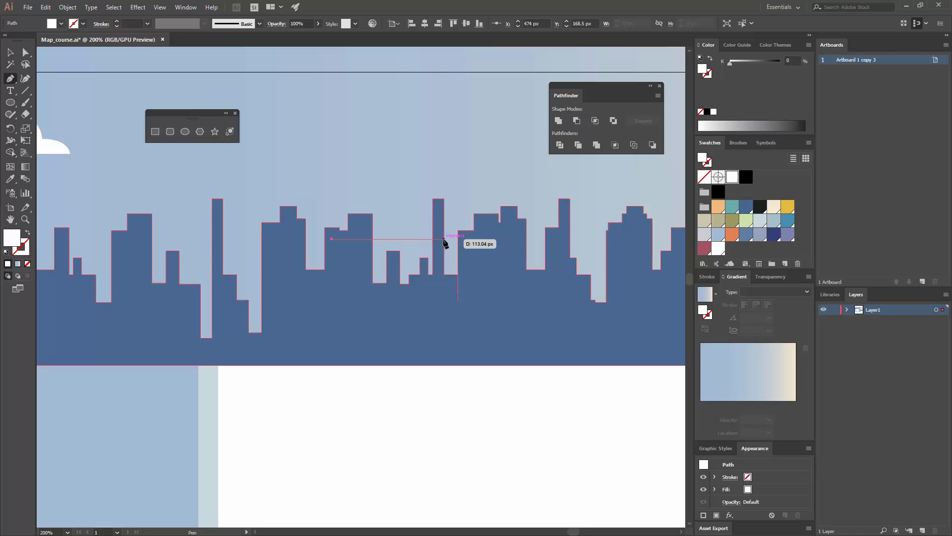
pyautogui.click(444, 239)
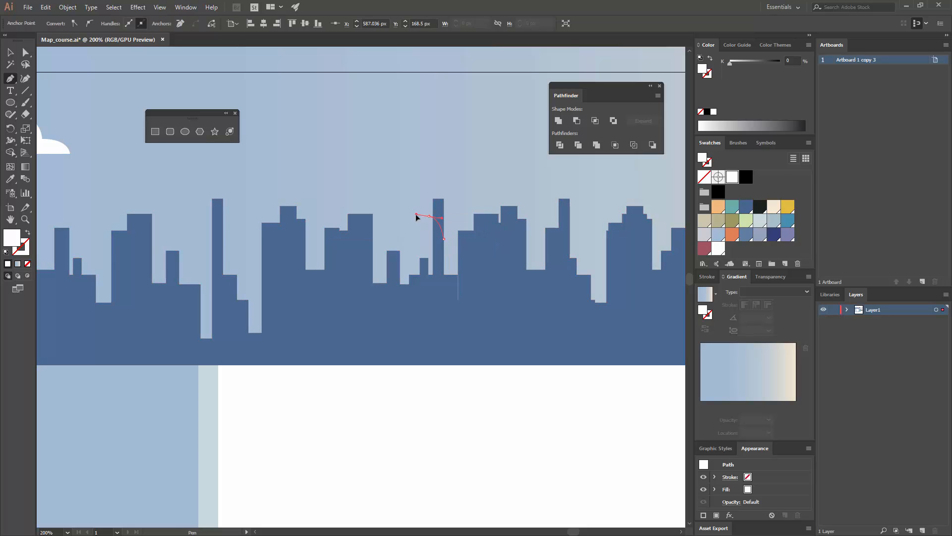
pyautogui.click(412, 227)
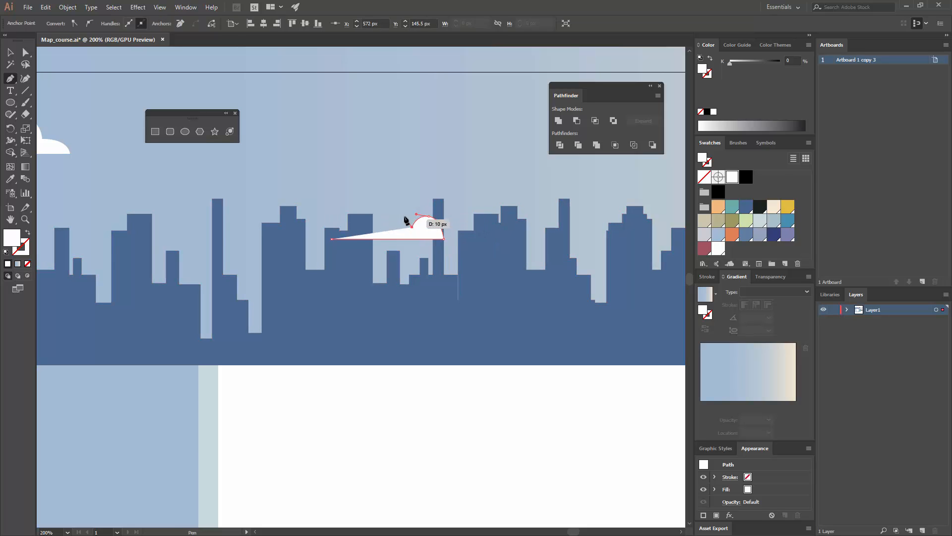
pyautogui.moveTo(398, 208); pyautogui.dragTo(362, 183)
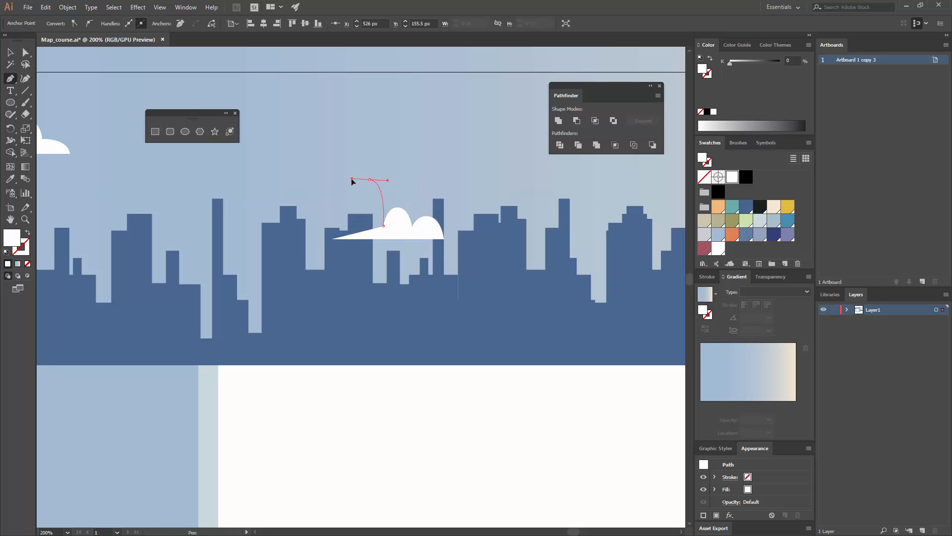
pyautogui.moveTo(332, 239); pyautogui.dragTo(349, 226)
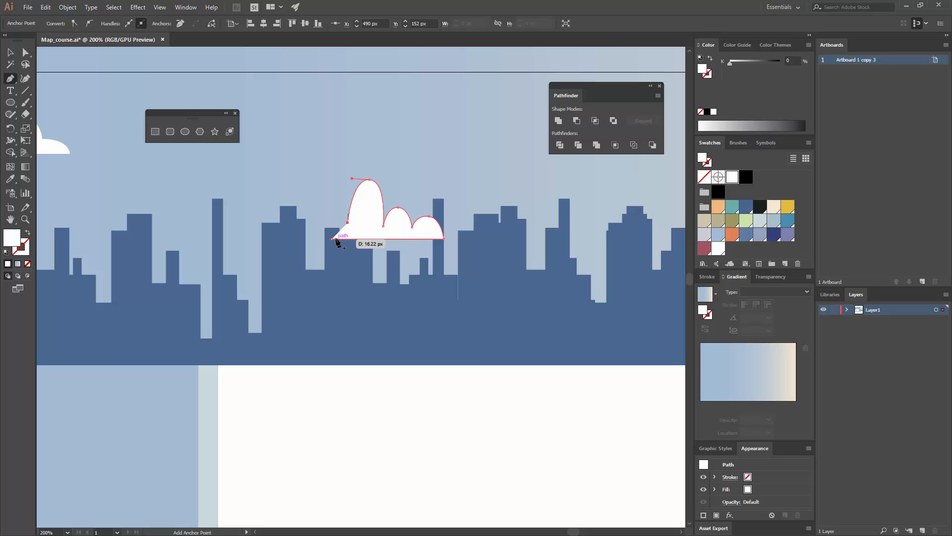
pyautogui.click(331, 239)
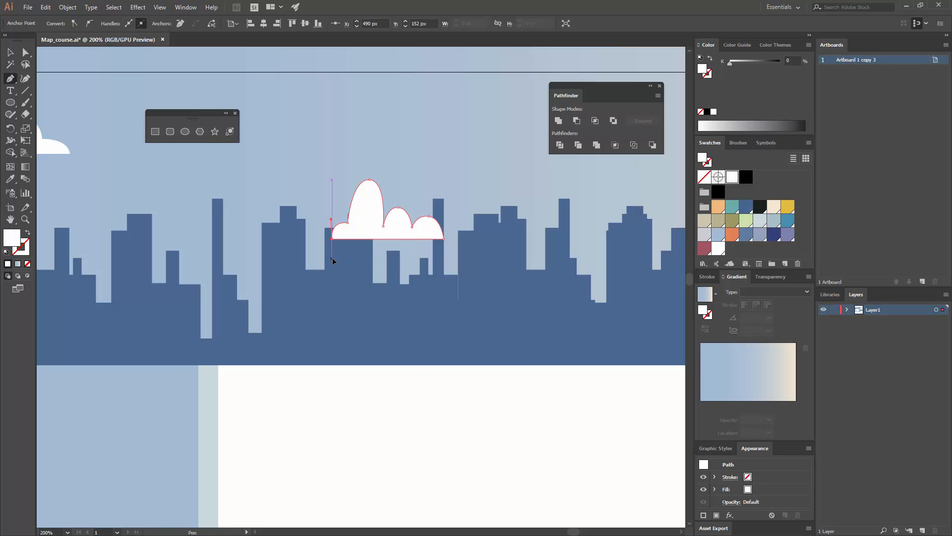
# - Adjust the second cloud's anchor points, lowering the tallest bump slightly and raising the bump to its right slightly
pyautogui.hotkey('ctrl', '-')
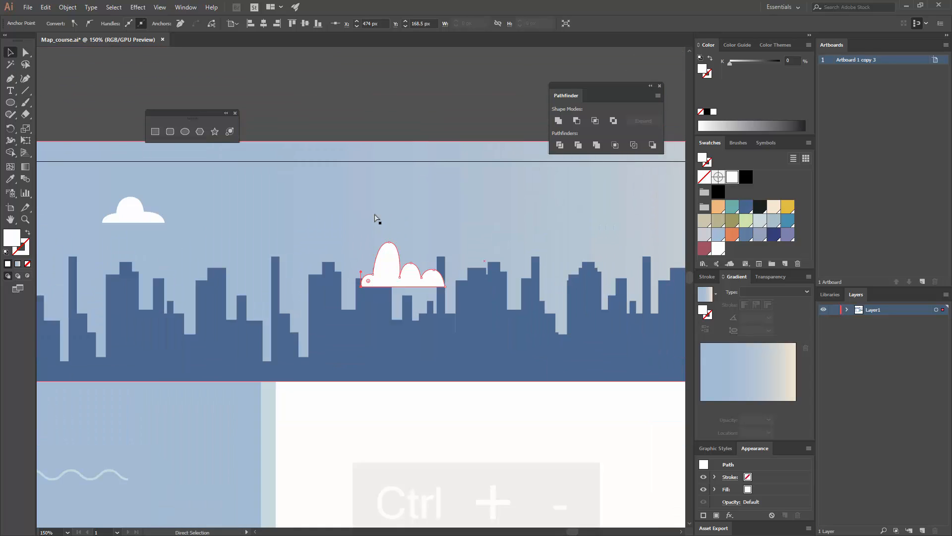
pyautogui.click(374, 183)
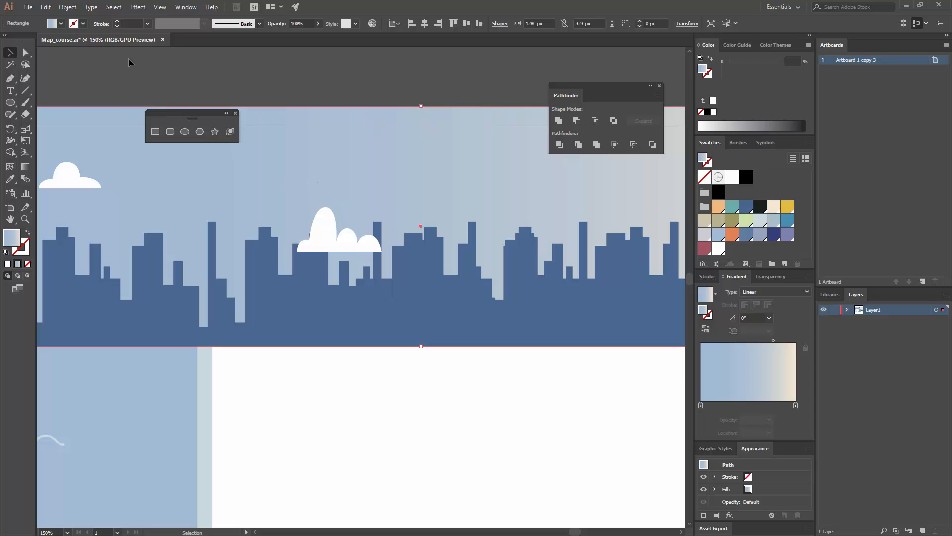
pyautogui.click(26, 53)
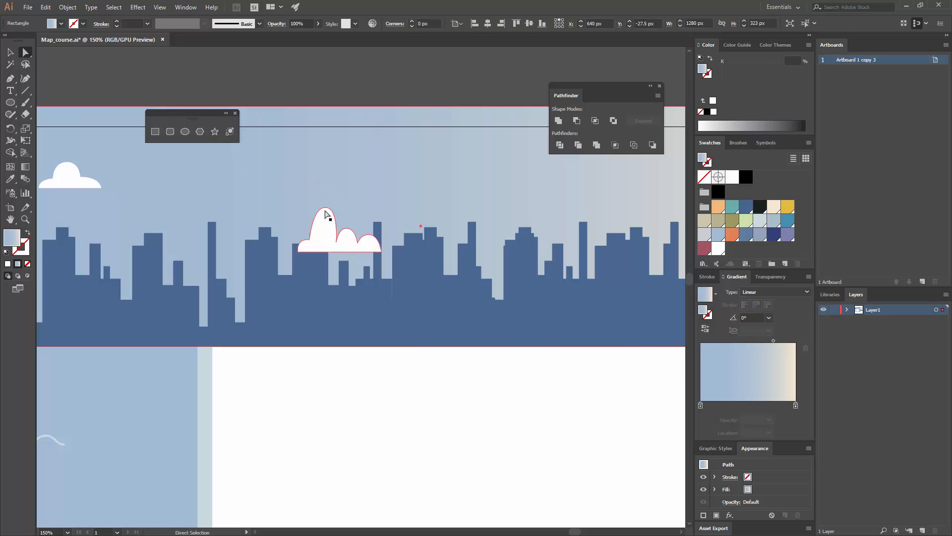
pyautogui.click(324, 214)
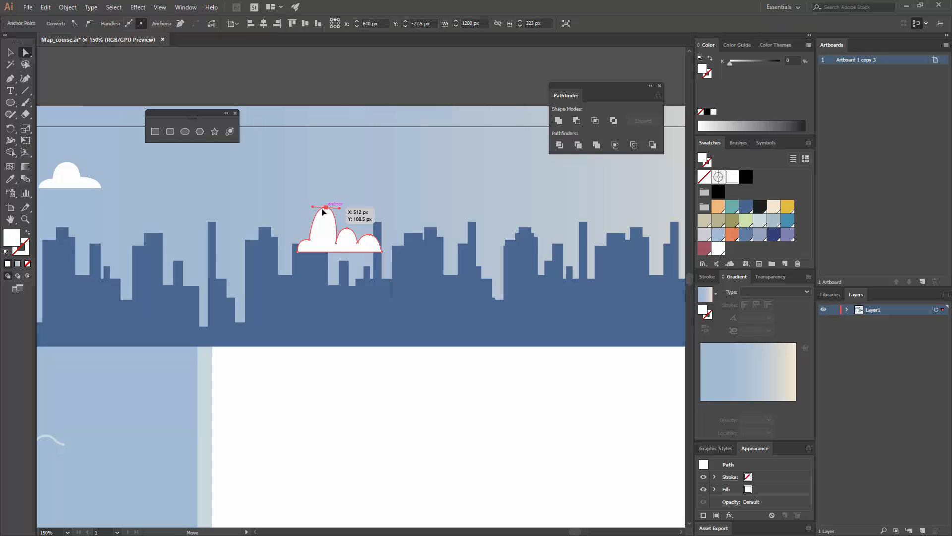
pyautogui.click(347, 227)
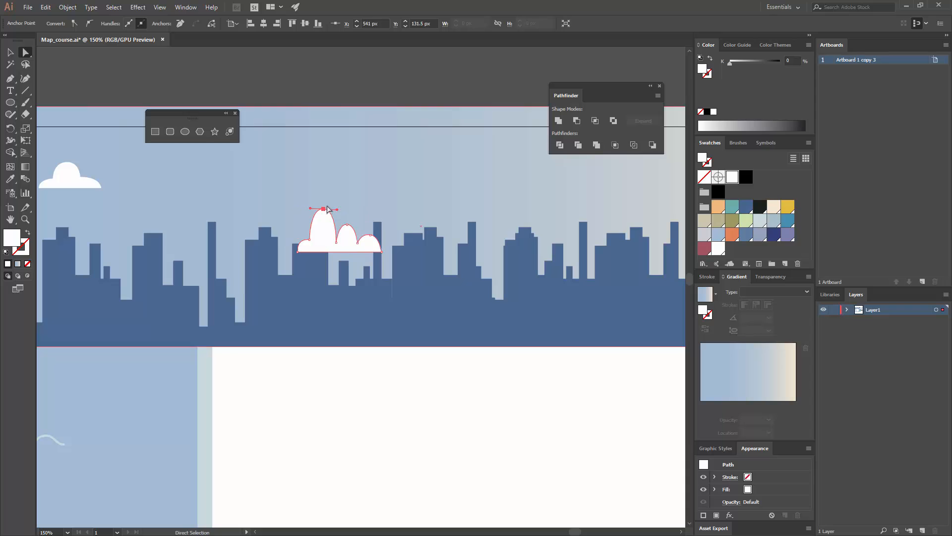
pyautogui.click(330, 94)
# - Move the second cloud slightly right and down over the rooftops
pyautogui.press('v')
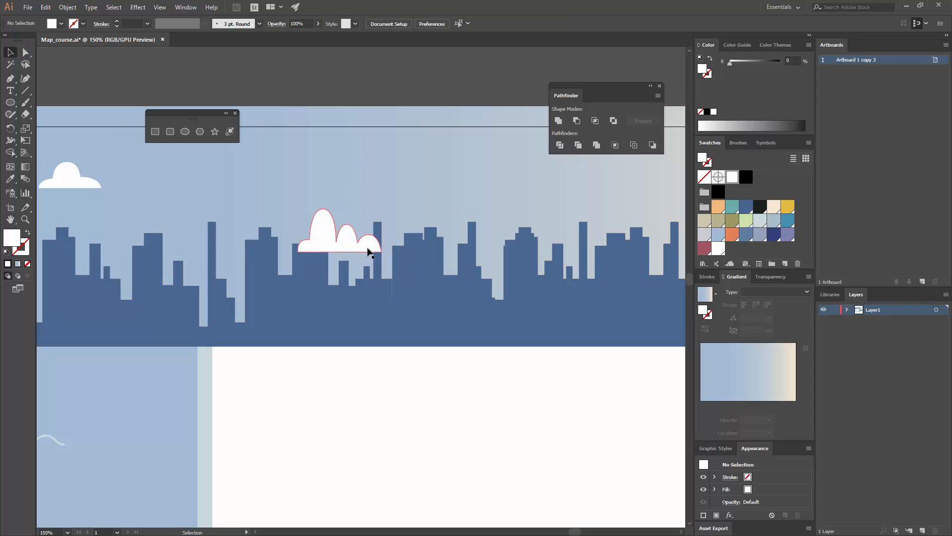
pyautogui.moveTo(358, 245); pyautogui.dragTo(372, 256)
pyautogui.click(367, 85)
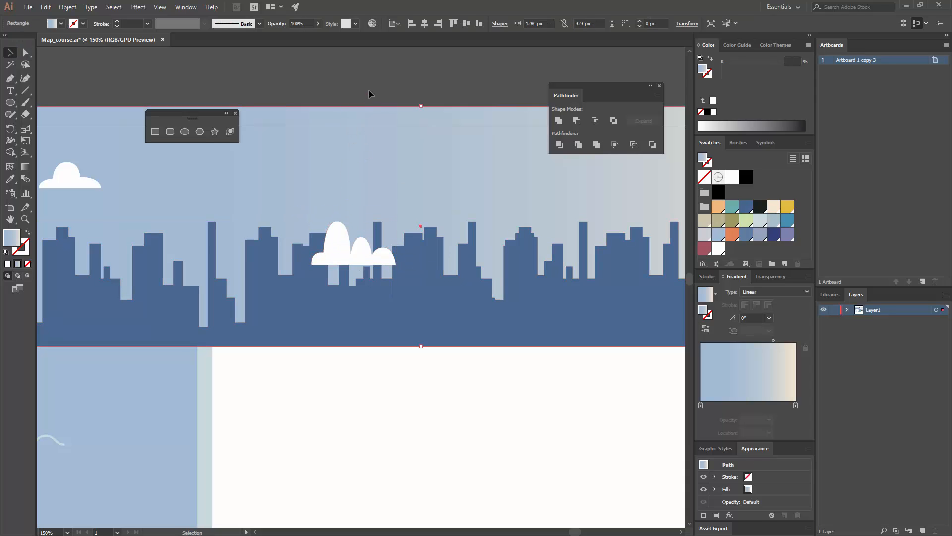
# - Draw a straight horizontal cloud base about 57 px wide with the Pen tool, in the sky between the two white clouds
pyautogui.hotkey('ctrl', '-')
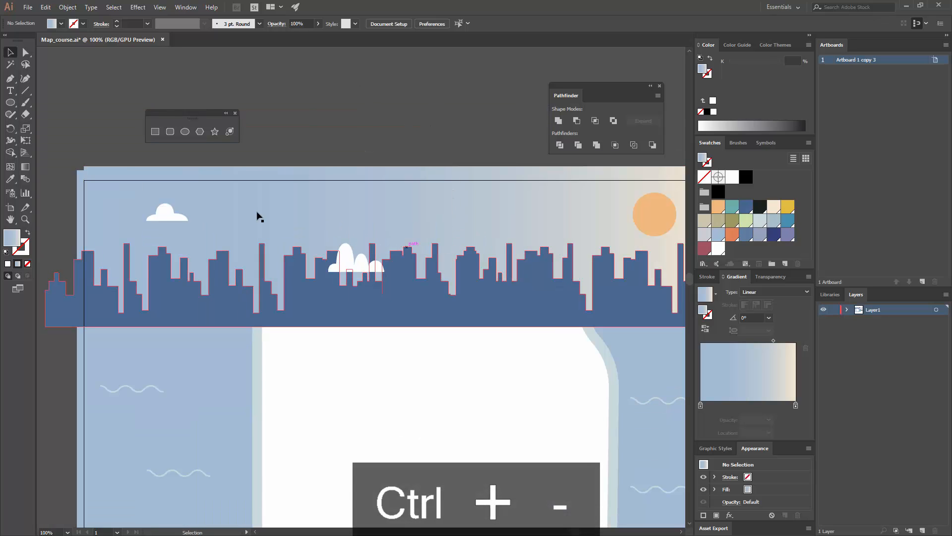
pyautogui.moveTo(335, 197); pyautogui.dragTo(433, 240)
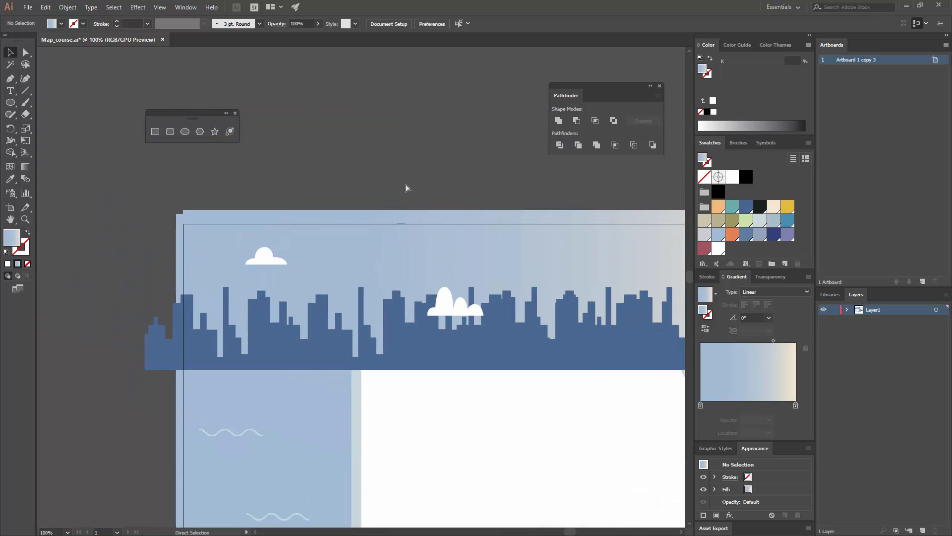
pyautogui.hotkey('ctrl', '=')
pyautogui.moveTo(349, 247); pyautogui.dragTo(324, 243)
pyautogui.press('p')
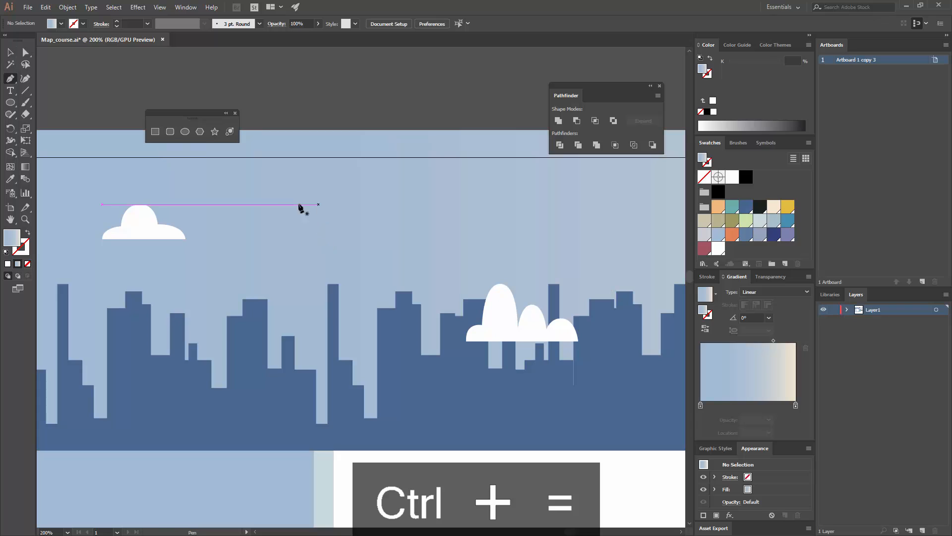
pyautogui.click(335, 208)
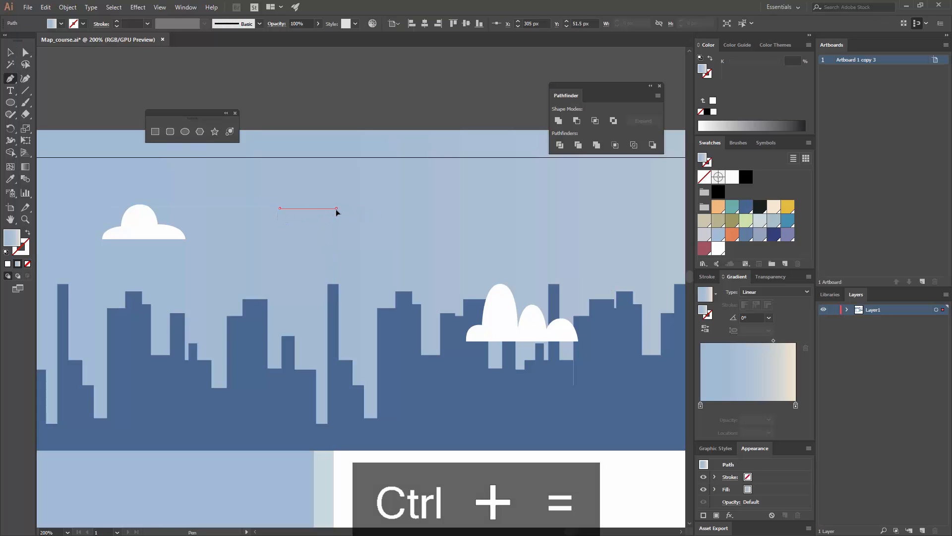
# - Complete the third cloud with three rounded bumps, close its outline, and reshape the middle bump to a rounder peak
pyautogui.hotkey('ctrl', '=')
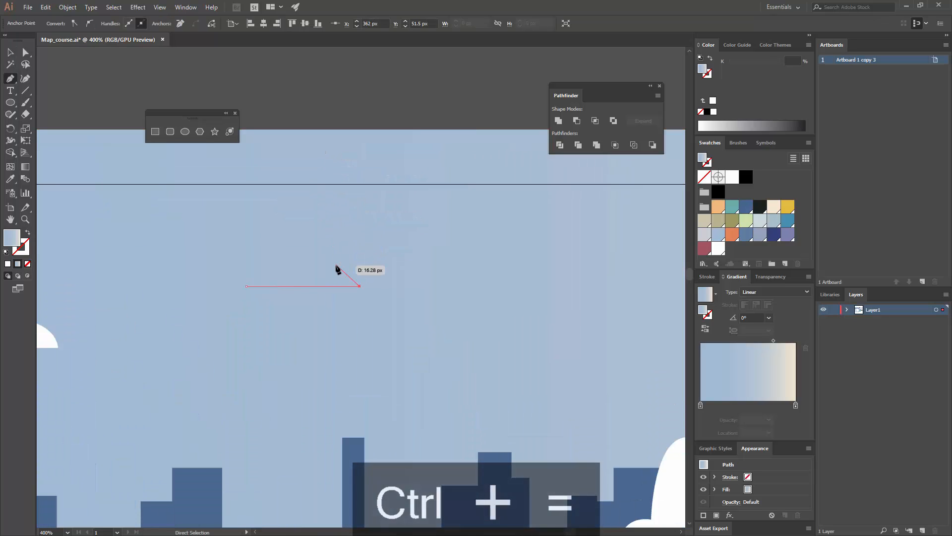
pyautogui.moveTo(336, 261); pyautogui.dragTo(288, 237)
pyautogui.click(313, 274)
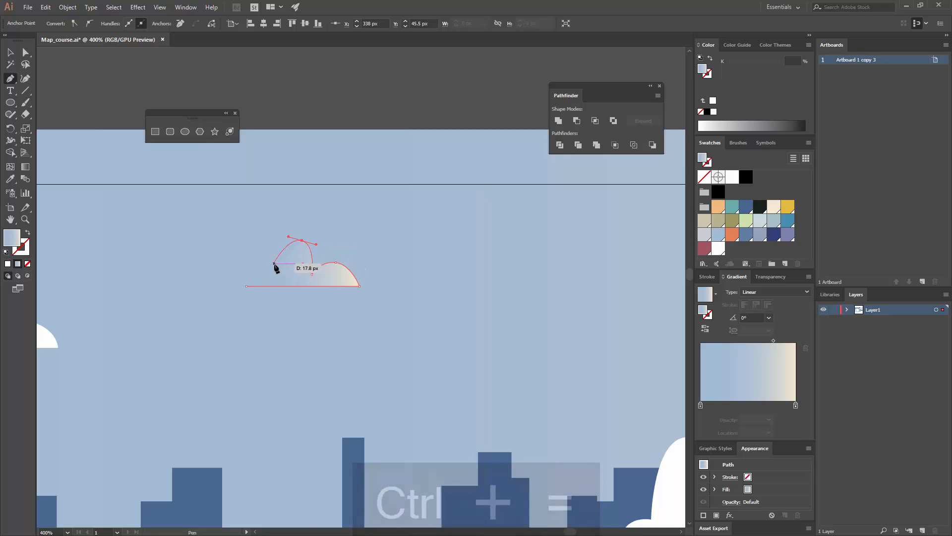
pyautogui.moveTo(276, 272); pyautogui.dragTo(244, 316)
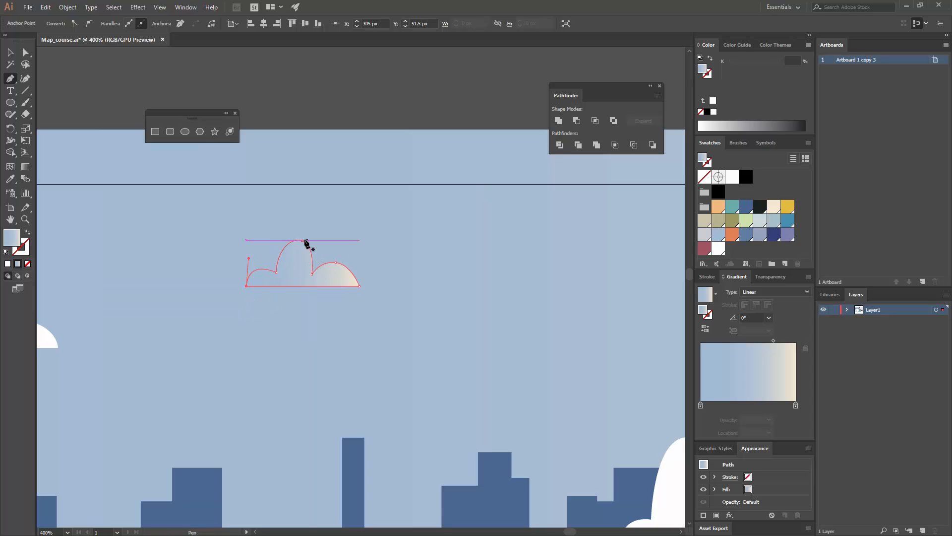
pyautogui.press('a')
pyautogui.moveTo(302, 241); pyautogui.dragTo(310, 240)
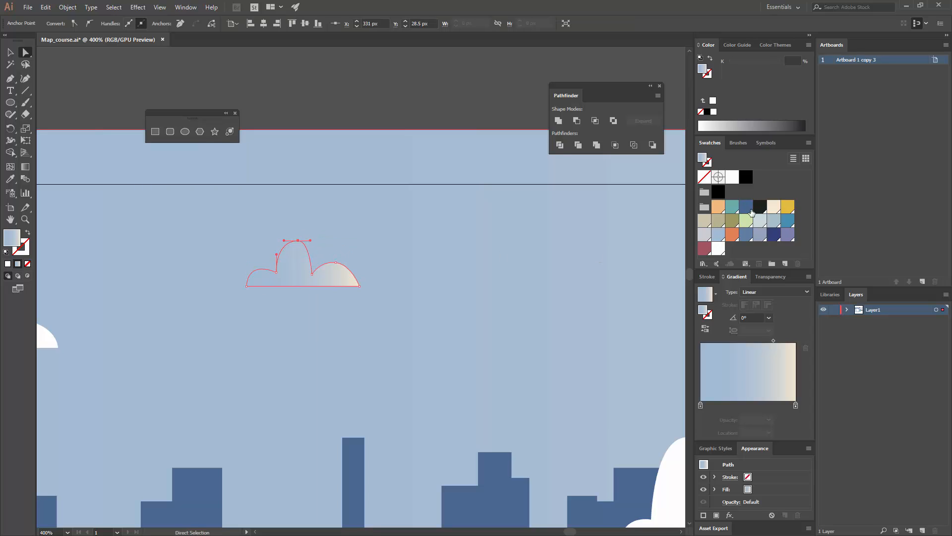
# - Fill the small third cloud with a solid blue, settling on the slate-blue swatch R=96 G=125 B=160
pyautogui.click(746, 206)
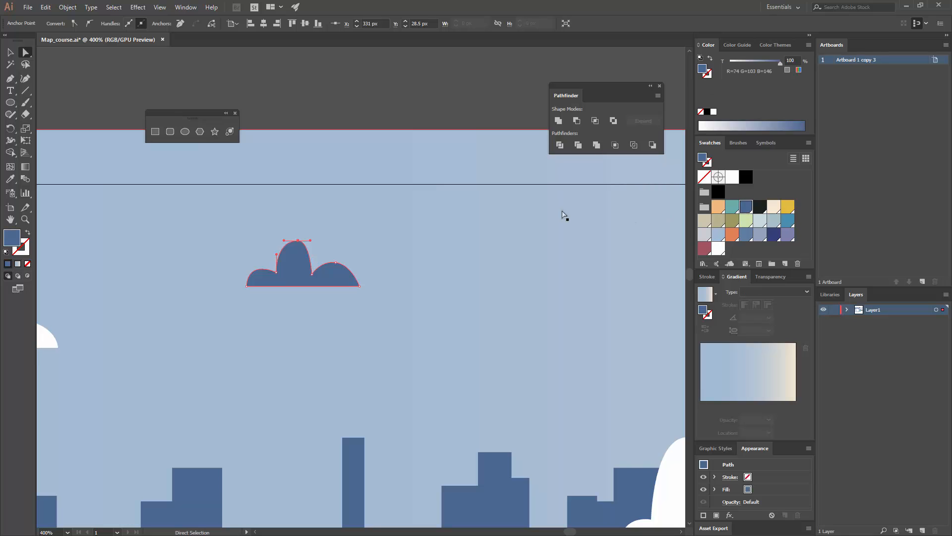
pyautogui.press('v')
pyautogui.hotkey('ctrl', '-')
pyautogui.hotkey('ctrl', '-')
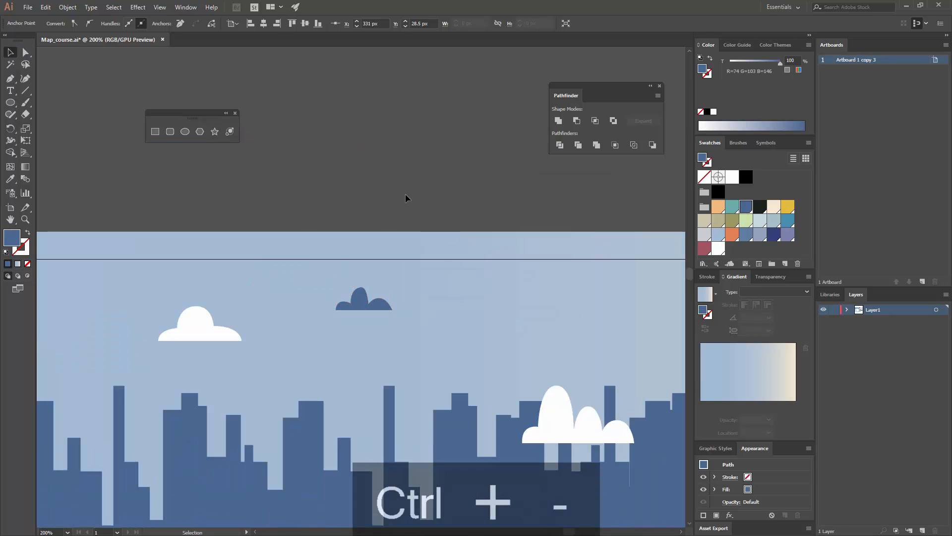
pyautogui.click(406, 197)
pyautogui.moveTo(350, 170); pyautogui.dragTo(249, 39)
pyautogui.moveTo(398, 181); pyautogui.dragTo(412, 194)
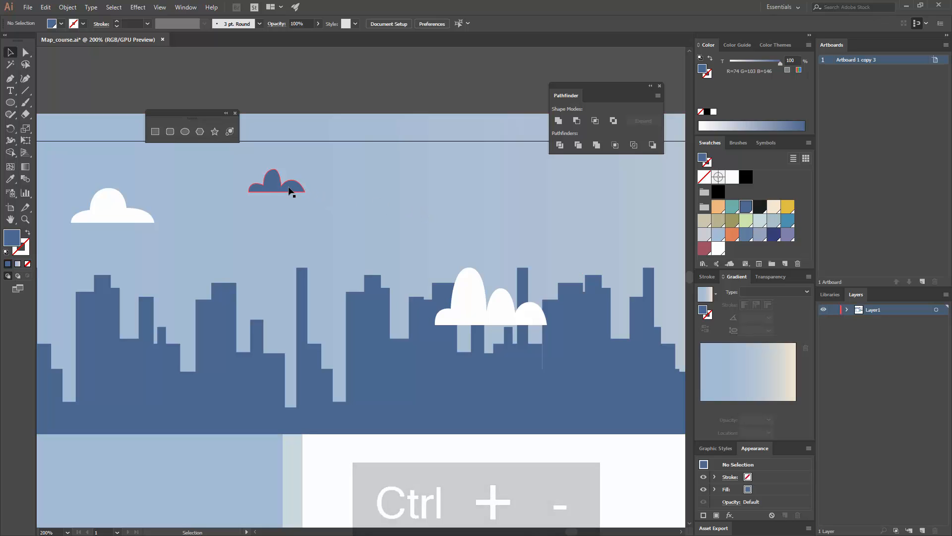
pyautogui.click(291, 191)
pyautogui.click(333, 108)
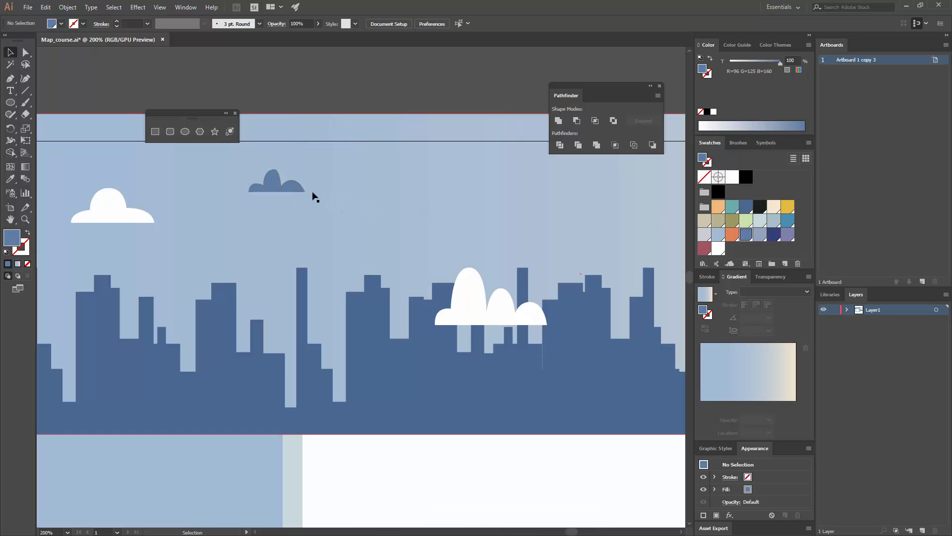
# - Draw a small slate-blue cloud with a flat base and rounded middle bump in the open sky between the tall white cloud and the sun
pyautogui.moveTo(461, 240); pyautogui.dragTo(248, 288)
pyautogui.press('p')
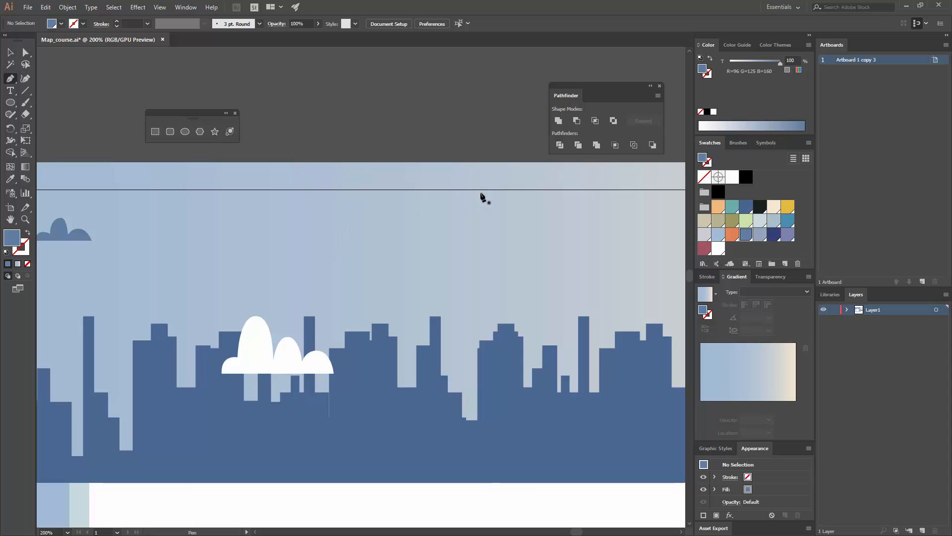
pyautogui.moveTo(492, 232); pyautogui.dragTo(510, 230)
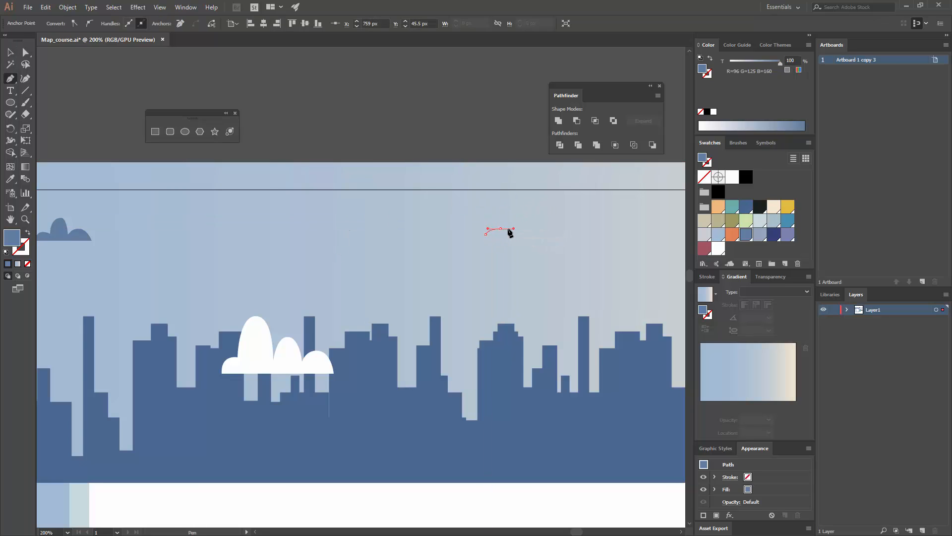
pyautogui.click(500, 229)
pyautogui.click(519, 228)
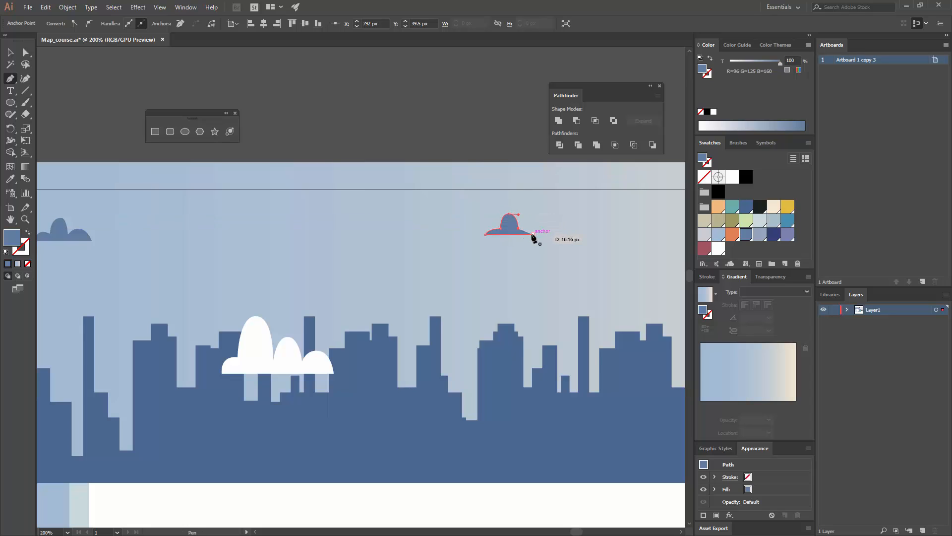
pyautogui.moveTo(535, 239); pyautogui.dragTo(317, 198)
pyautogui.press('v')
pyautogui.hotkey('ctrl', 'shift', 'a')
# - Draw a two-bump cloud with a straight base overlapping the sun's left edge, making the right bump taller, with the Pen tool
pyautogui.press('space')
pyautogui.moveTo(530, 251); pyautogui.dragTo(318, 230)
pyautogui.moveTo(392, 238); pyautogui.dragTo(314, 249)
pyautogui.press('p')
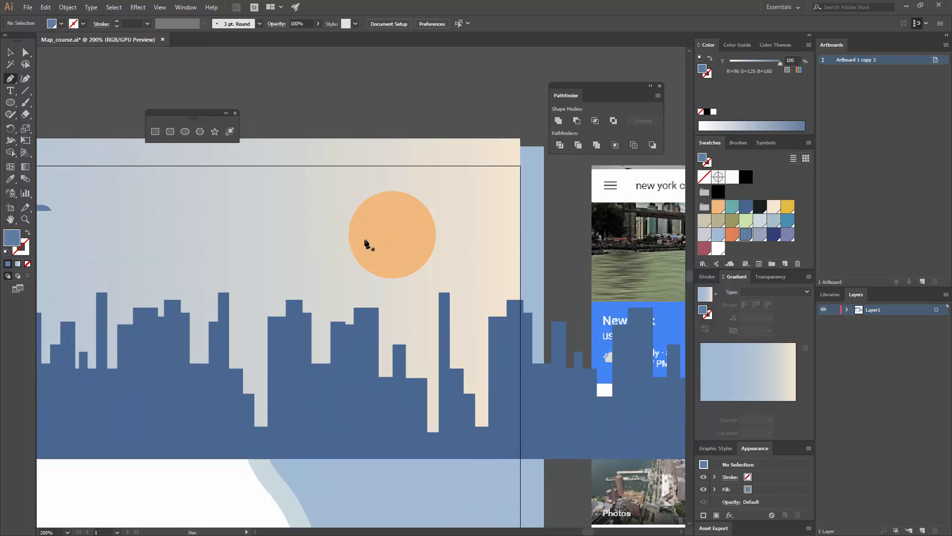
pyautogui.click(314, 242)
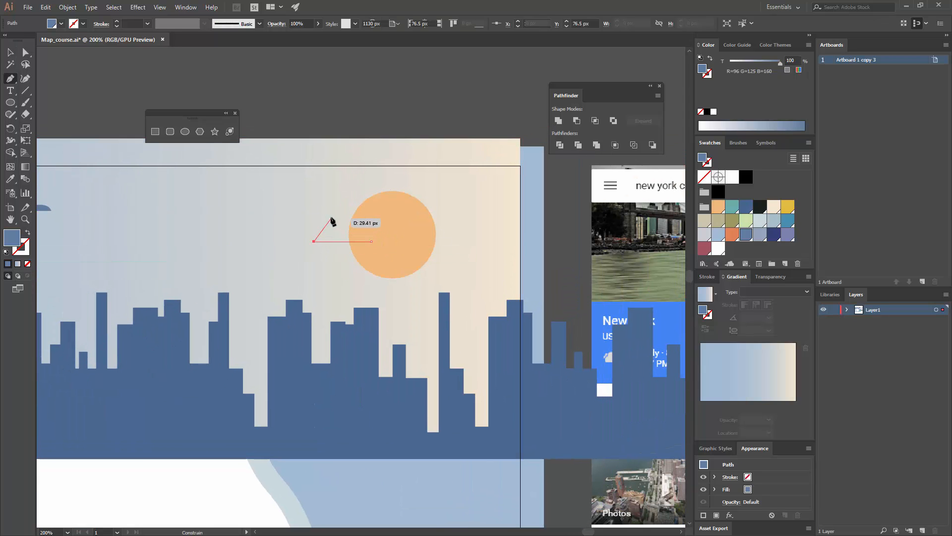
pyautogui.moveTo(331, 217); pyautogui.dragTo(350, 238)
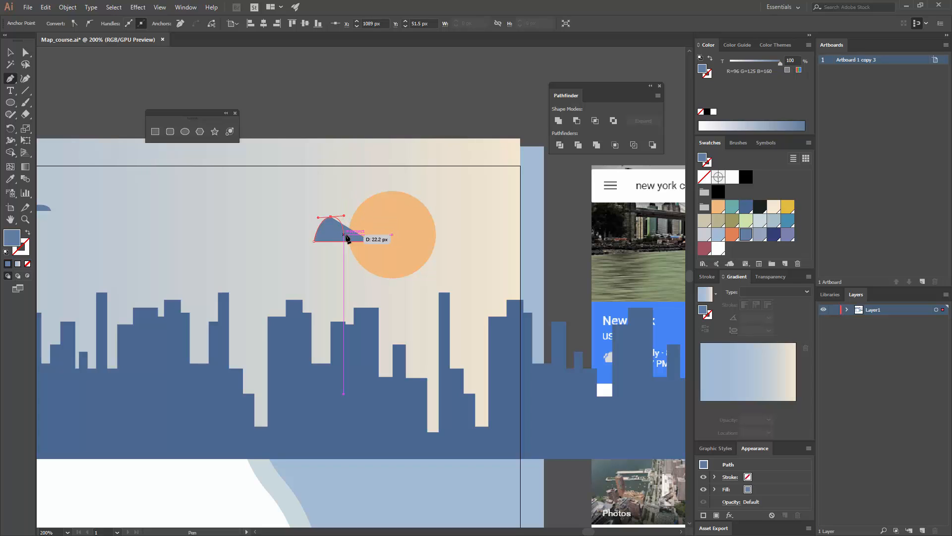
pyautogui.click(344, 234)
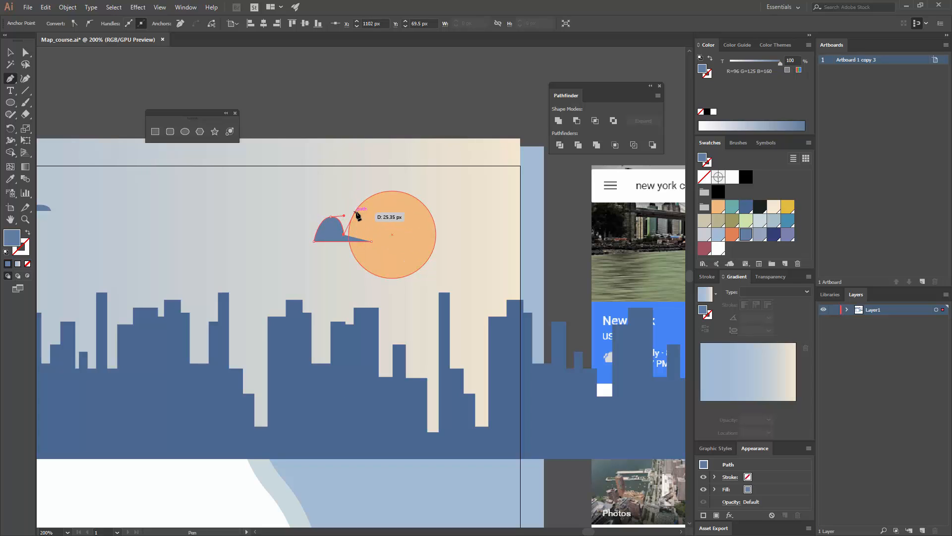
pyautogui.hotkey('ctrl', 'z')
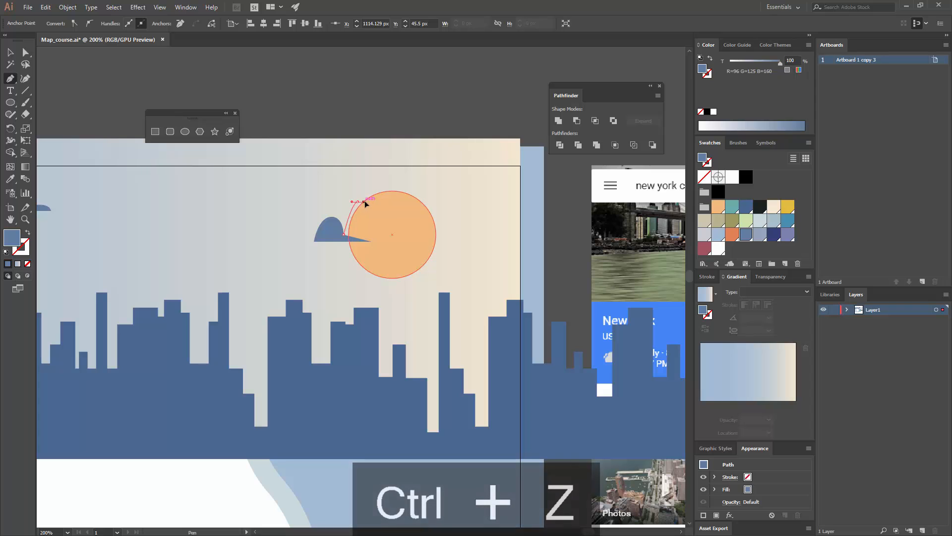
pyautogui.moveTo(357, 202)
pyautogui.mouseDown()
pyautogui.moveTo(374, 206)
pyautogui.moveTo(373, 240)
pyautogui.moveTo(368, 207)
pyautogui.mouseUp()
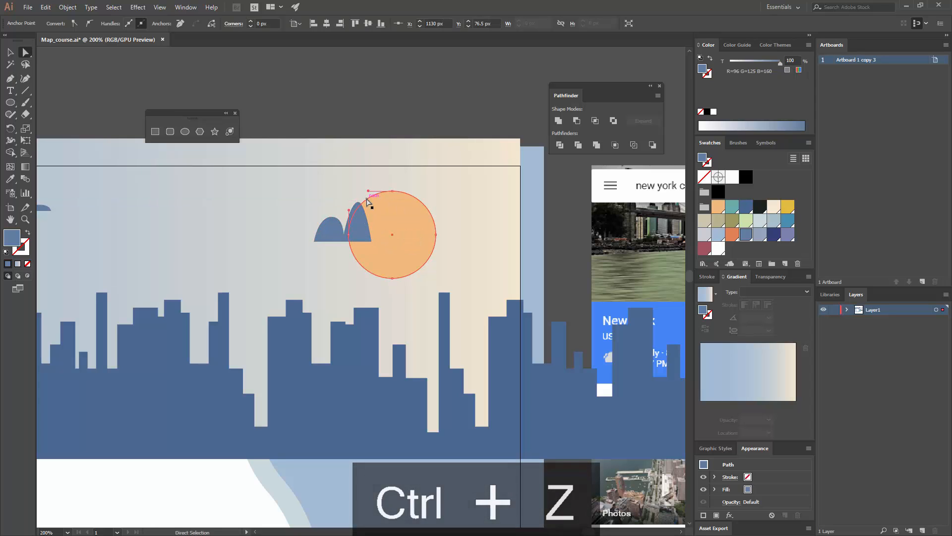
# - Refine the curve of the taller bump on the cloud beside the sun and fill that cloud with white
pyautogui.keyDown('ctrl'); pyautogui.click(372, 204); pyautogui.keyUp('ctrl')
pyautogui.keyDown('ctrl'); pyautogui.click(365, 201); pyautogui.keyUp('ctrl')
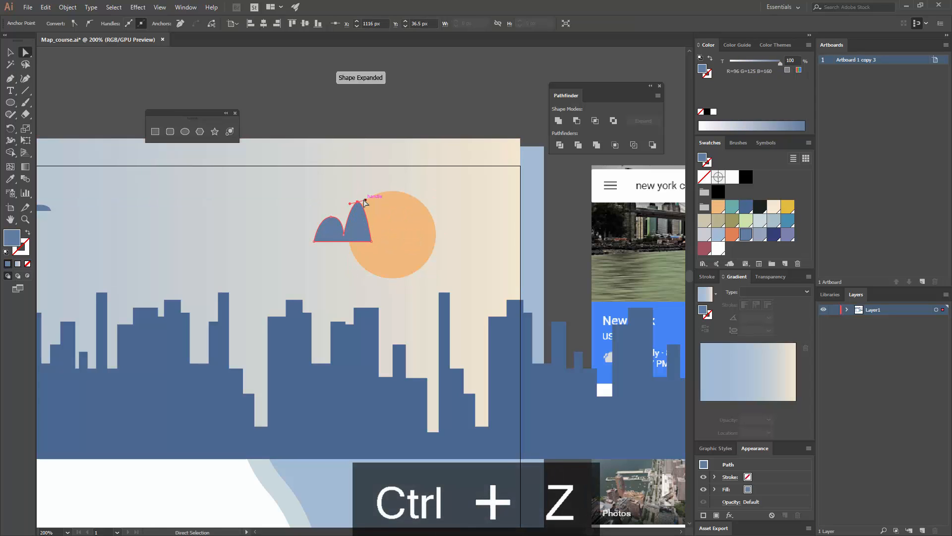
pyautogui.moveTo(365, 199); pyautogui.dragTo(369, 202)
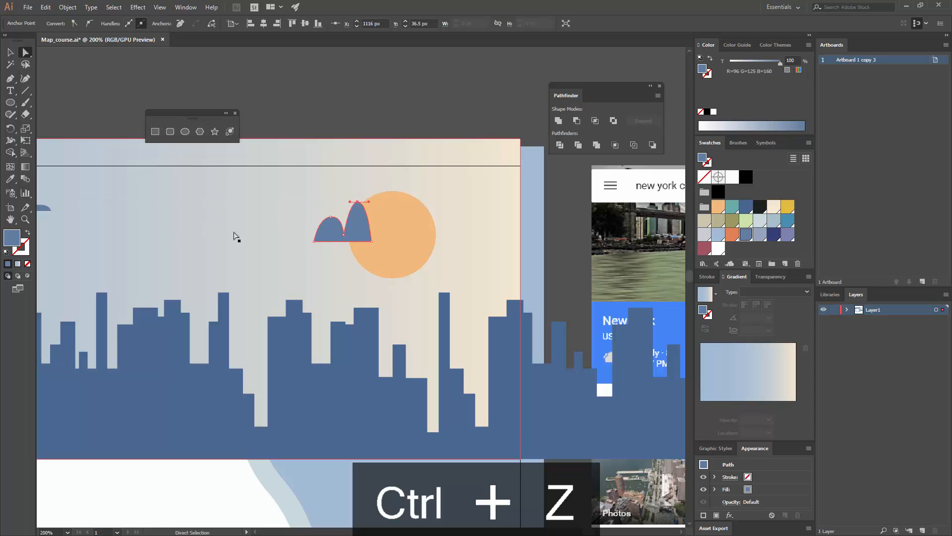
pyautogui.click(732, 177)
pyautogui.click(320, 120)
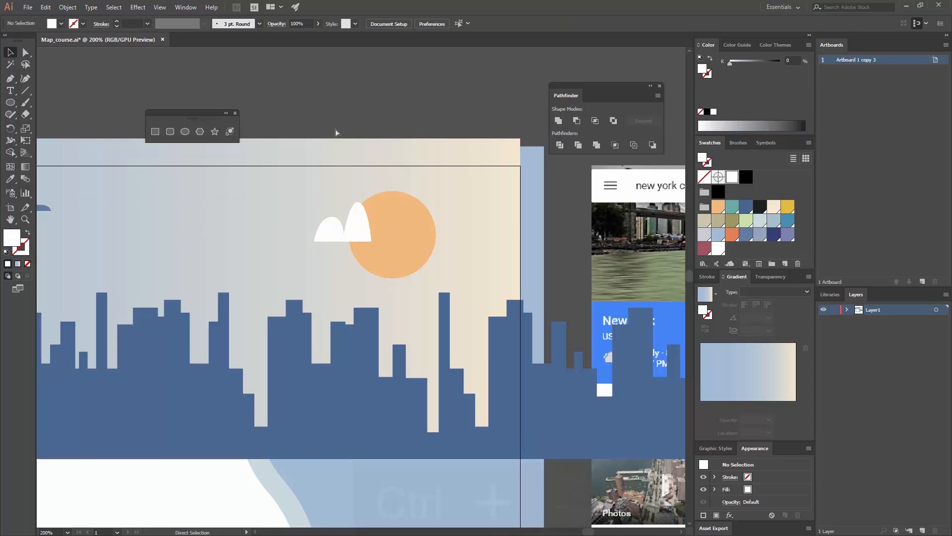
# - Replace the sky gradient's light blue starting colour with the greyish-blue swatch R=148 G=163 B=187 at location 0%
pyautogui.hotkey('ctrl', '-')
pyautogui.hotkey('ctrl', '-')
pyautogui.moveTo(332, 199); pyautogui.dragTo(462, 121)
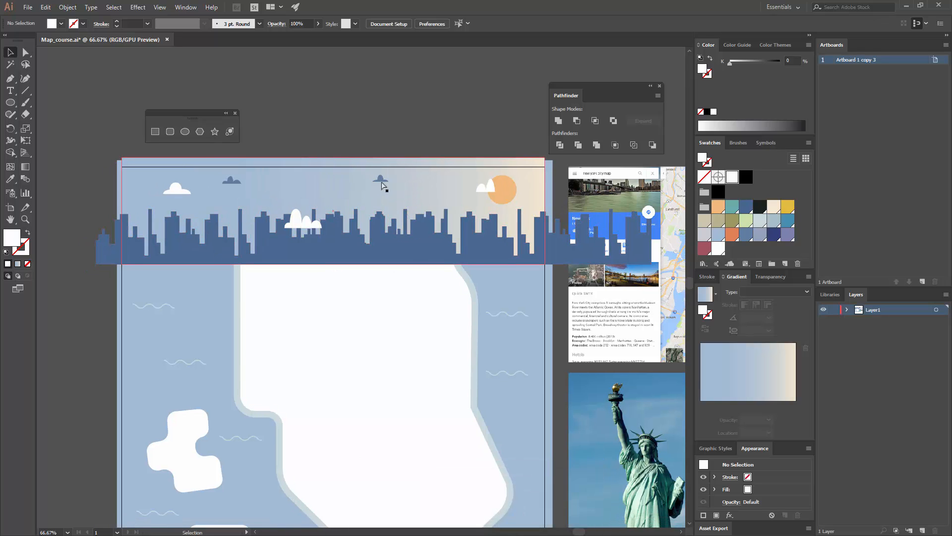
pyautogui.hotkey('ctrl', '-')
pyautogui.moveTo(432, 222); pyautogui.dragTo(453, 200)
pyautogui.hotkey('ctrl', '=')
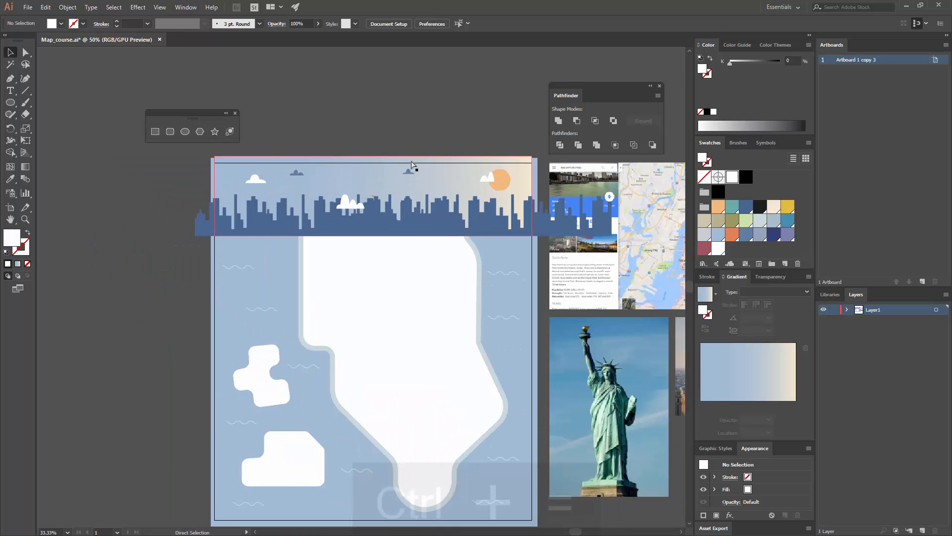
pyautogui.moveTo(438, 271); pyautogui.dragTo(414, 241)
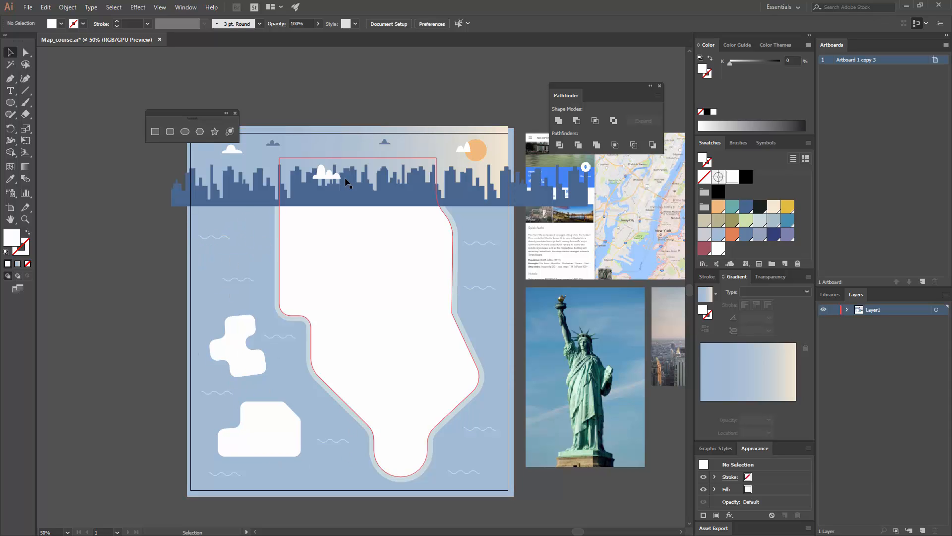
pyautogui.click(346, 151)
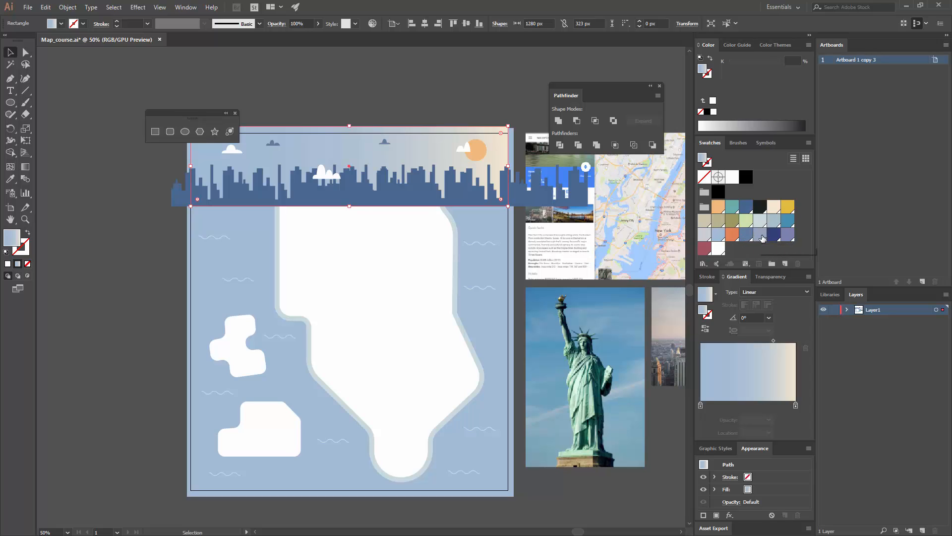
pyautogui.moveTo(759, 234); pyautogui.dragTo(719, 373)
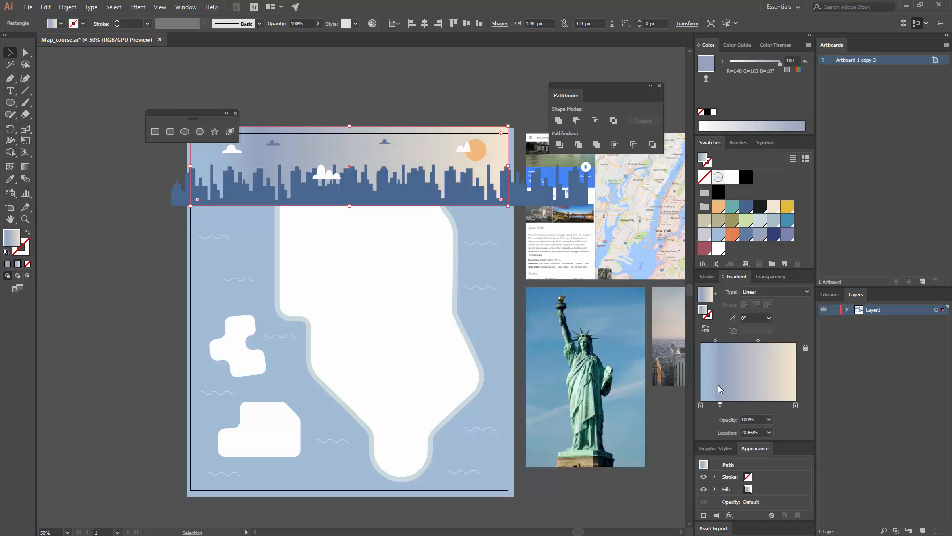
pyautogui.click(700, 405)
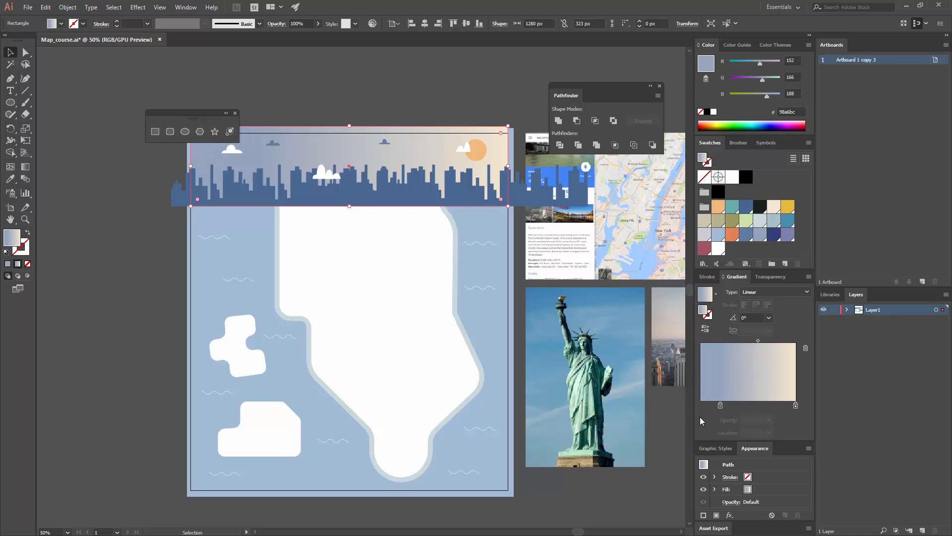
pyautogui.moveTo(722, 405); pyautogui.dragTo(701, 406)
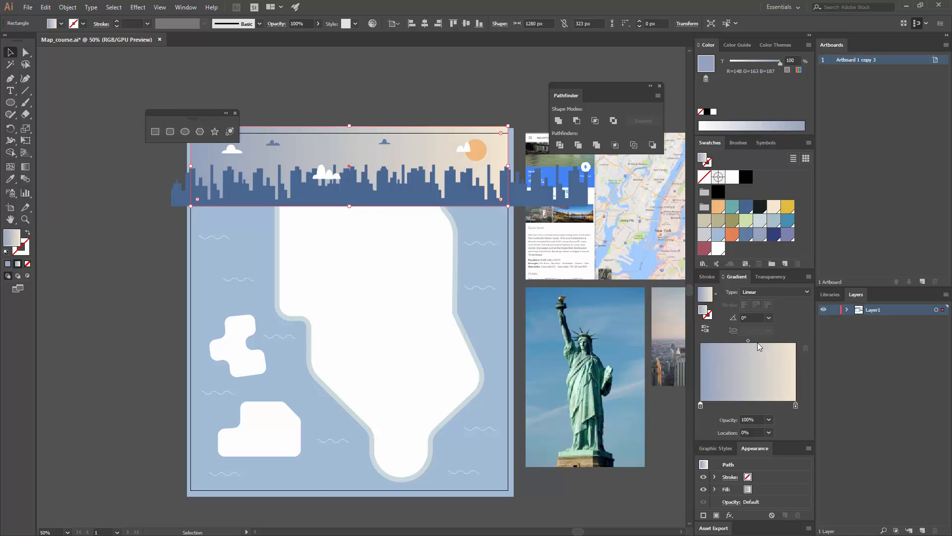
# - Shift the sky gradient's midpoint to 64.29% and deselect the sky rectangle
pyautogui.moveTo(748, 341); pyautogui.dragTo(761, 341)
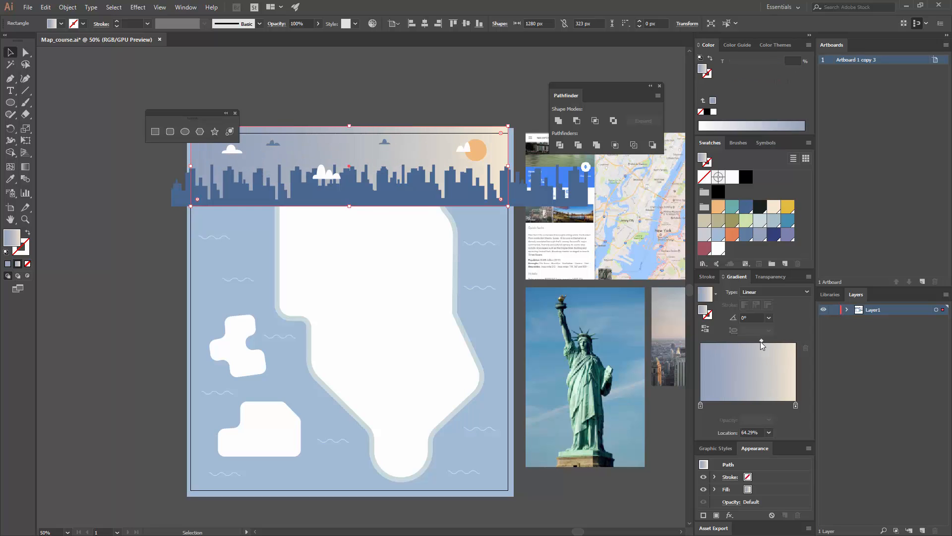
pyautogui.click(474, 93)
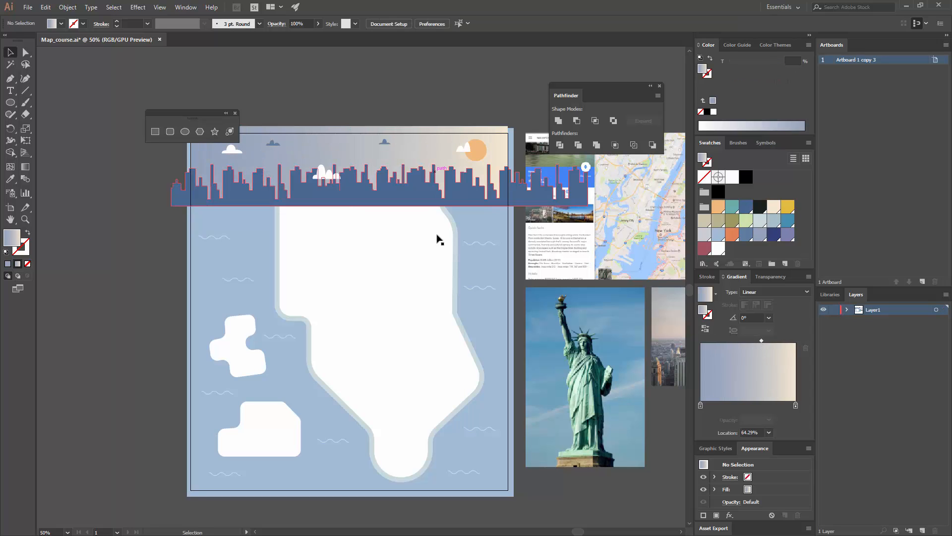
pyautogui.moveTo(437, 326)
pyautogui.mouseDown()
pyautogui.moveTo(458, 309)
pyautogui.moveTo(442, 328)
pyautogui.mouseUp()
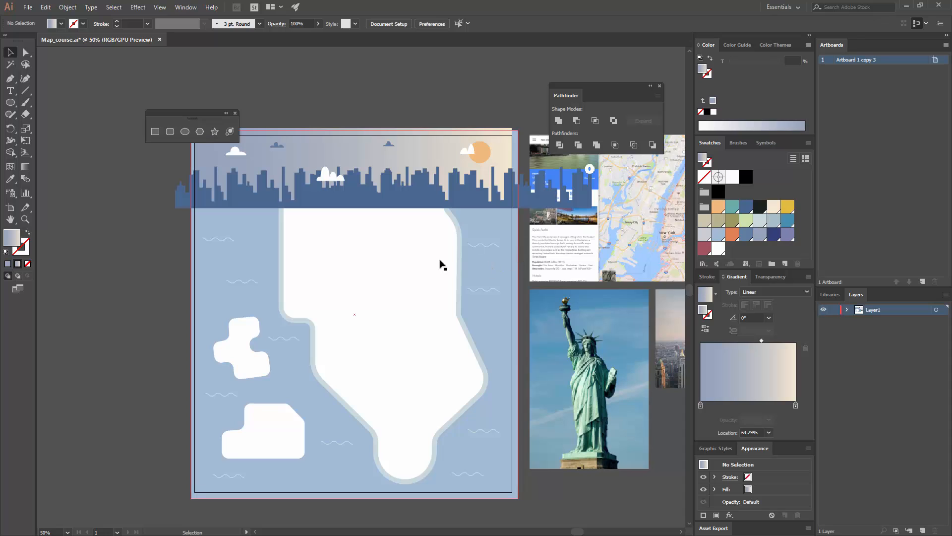
pyautogui.moveTo(418, 264); pyautogui.dragTo(385, 312)
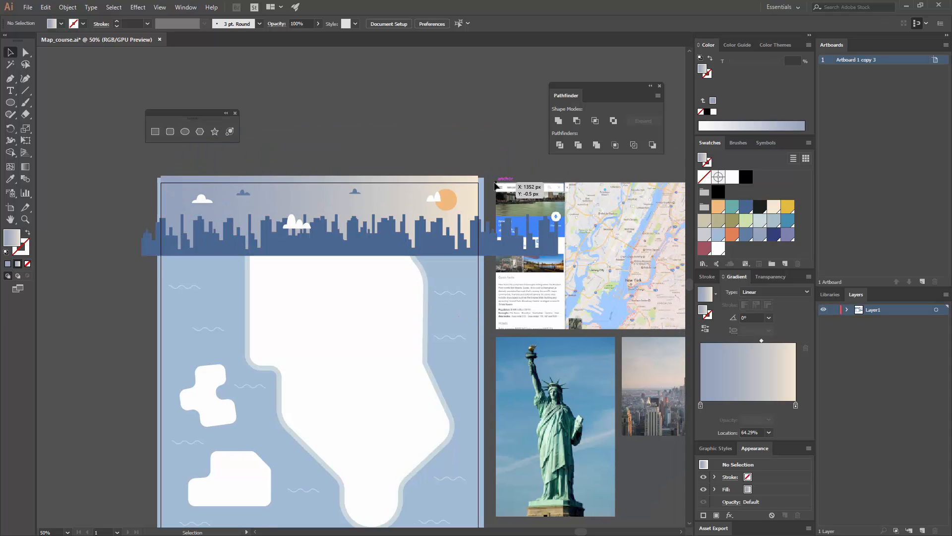